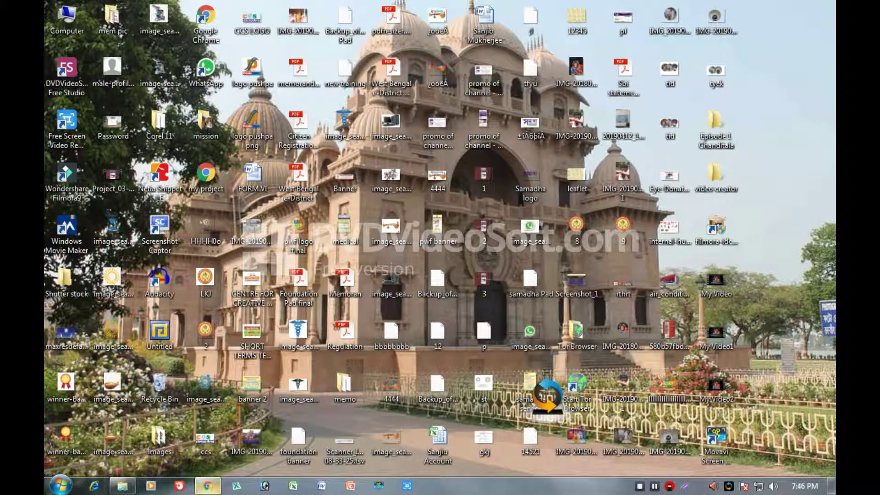
Load pushpawelfarefoundation.website through its custom wp- admin address, reaching the site's 404 page.
click(208, 486)
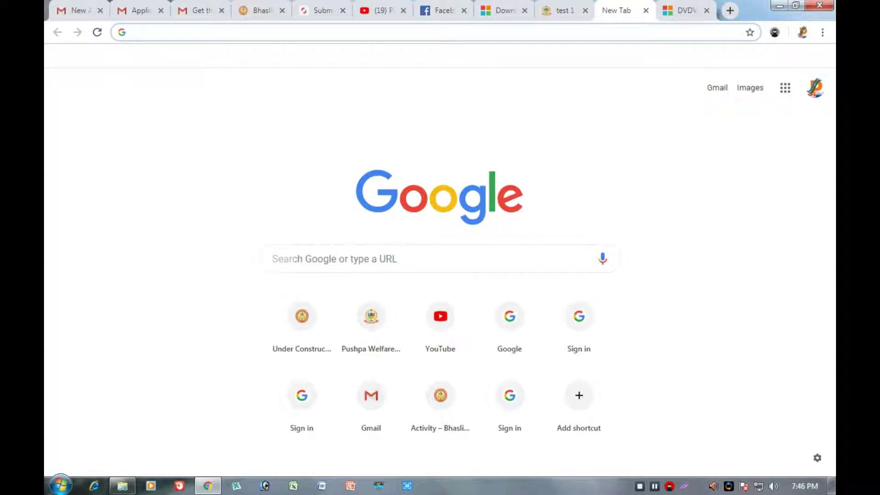
click(272, 258)
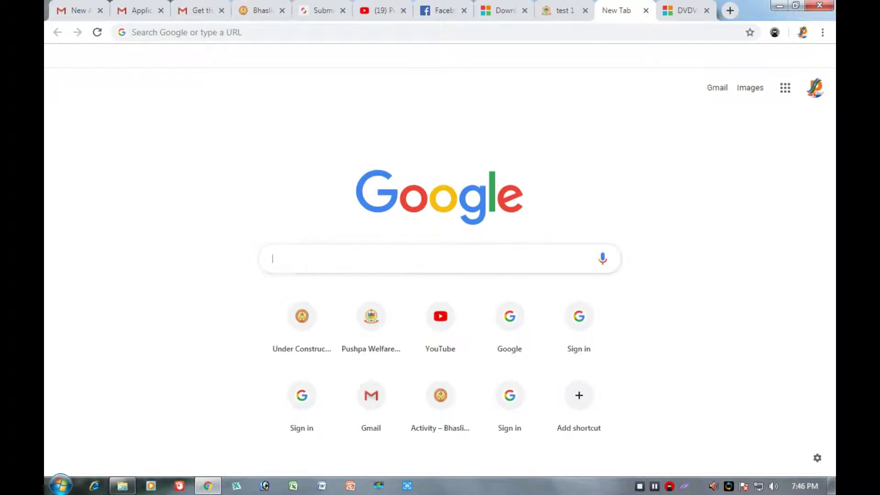
click(132, 32)
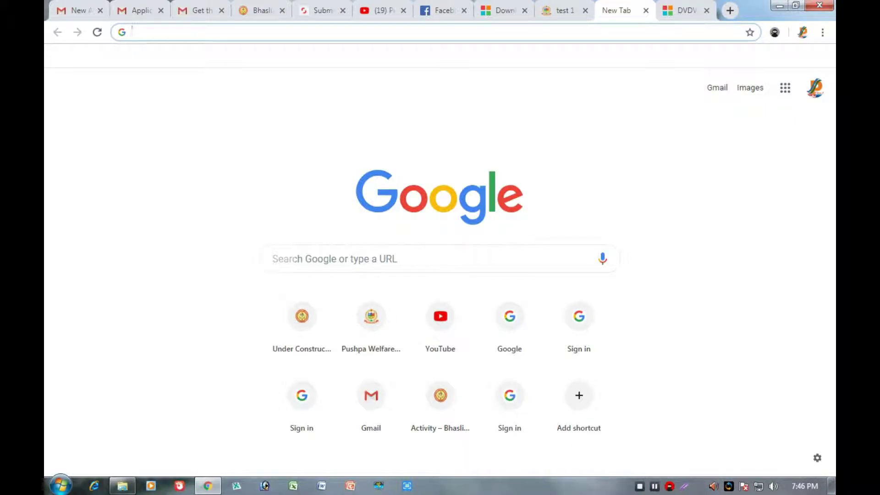
text(pus)
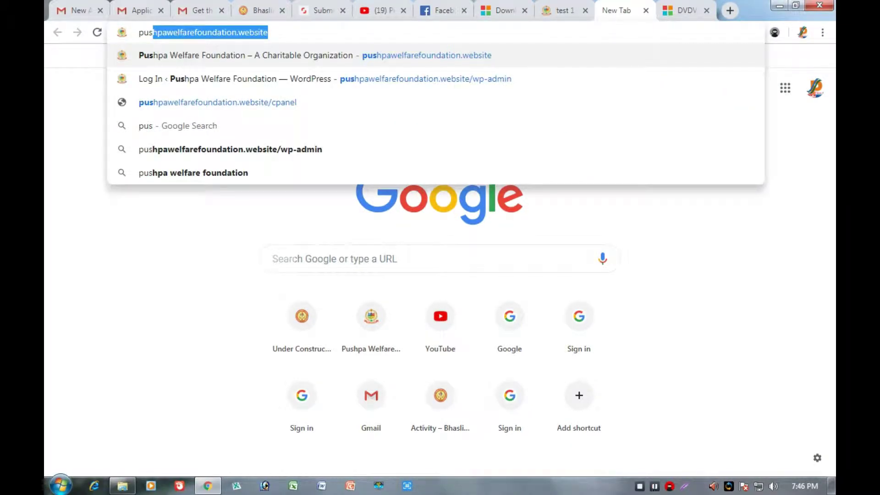
text(hpawe)
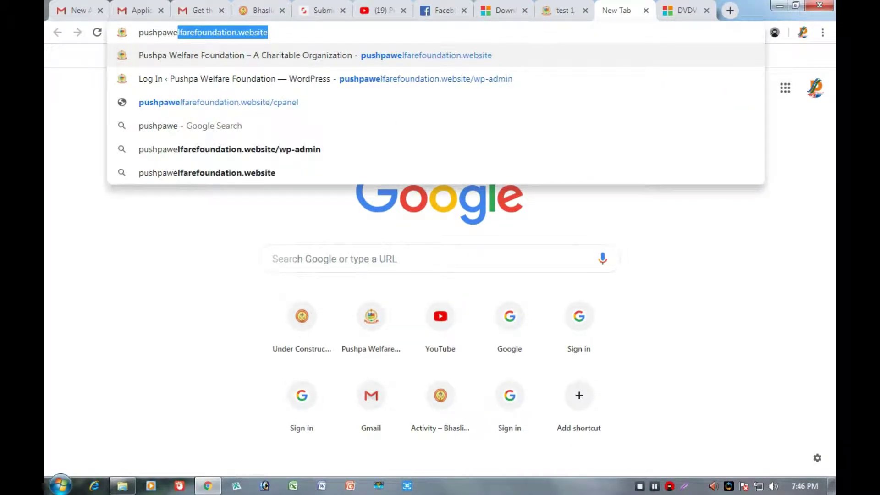
text(lfare)
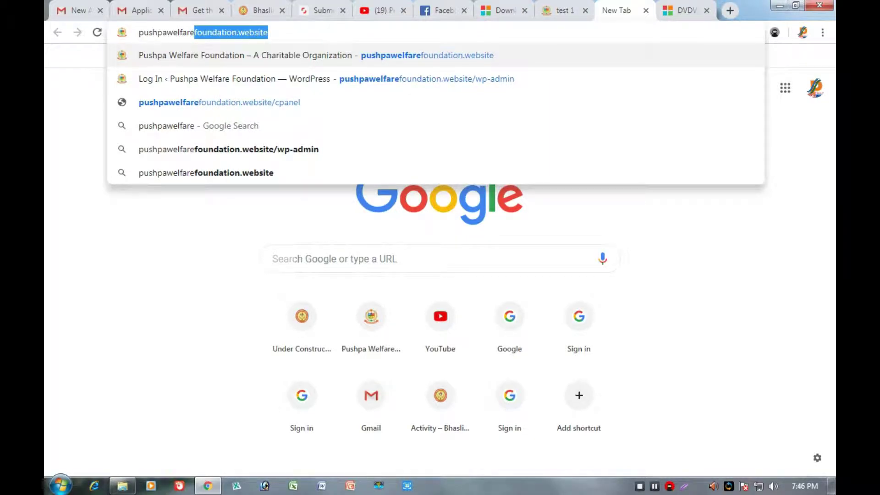
text(foun)
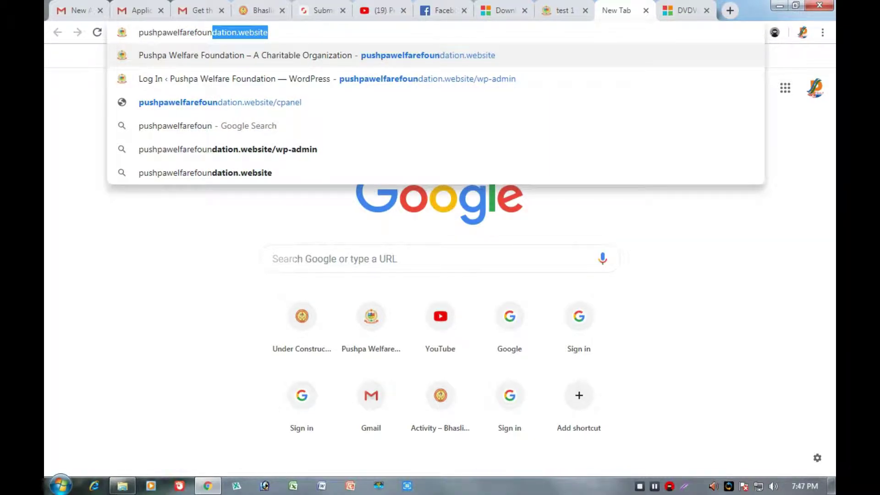
text(datio)
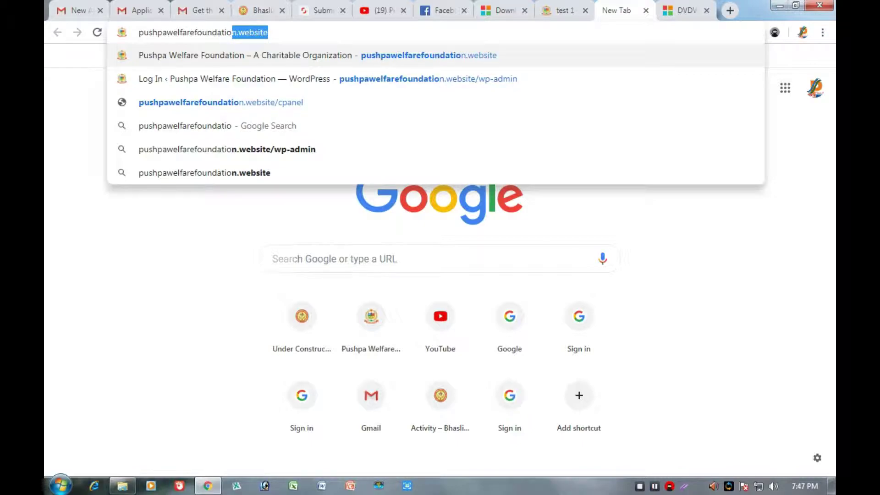
text(n)
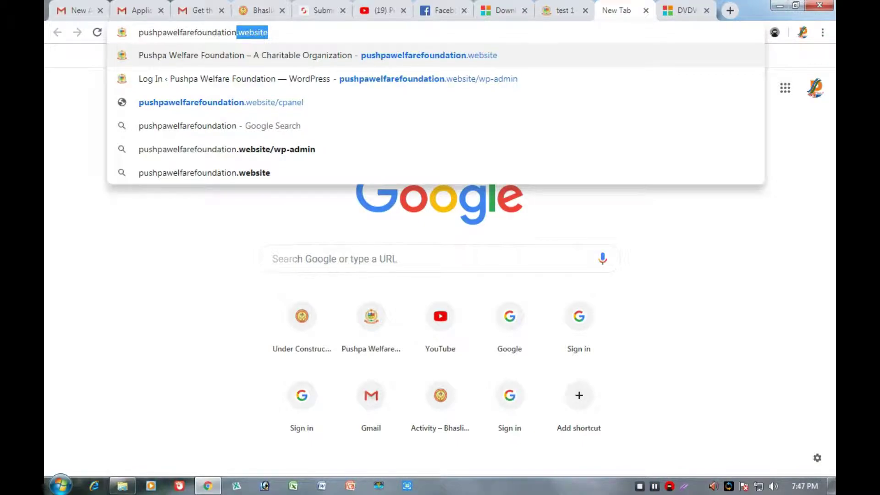
key(BackSpace)
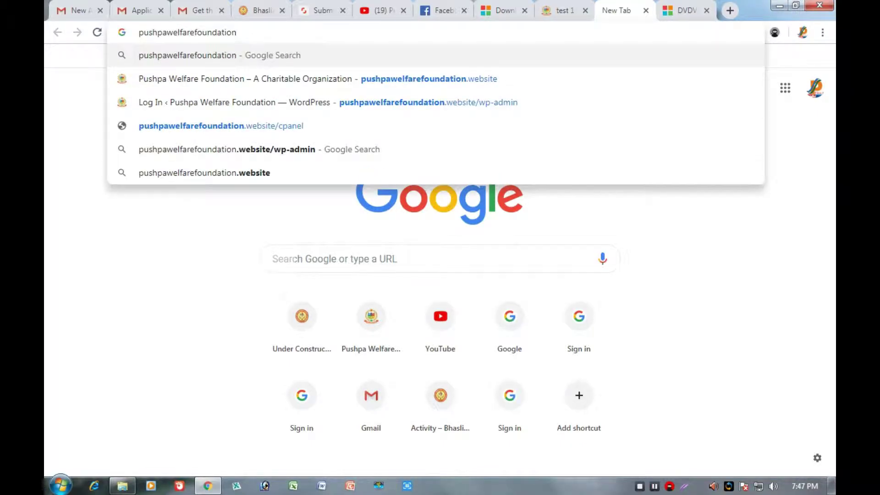
text(.websi)
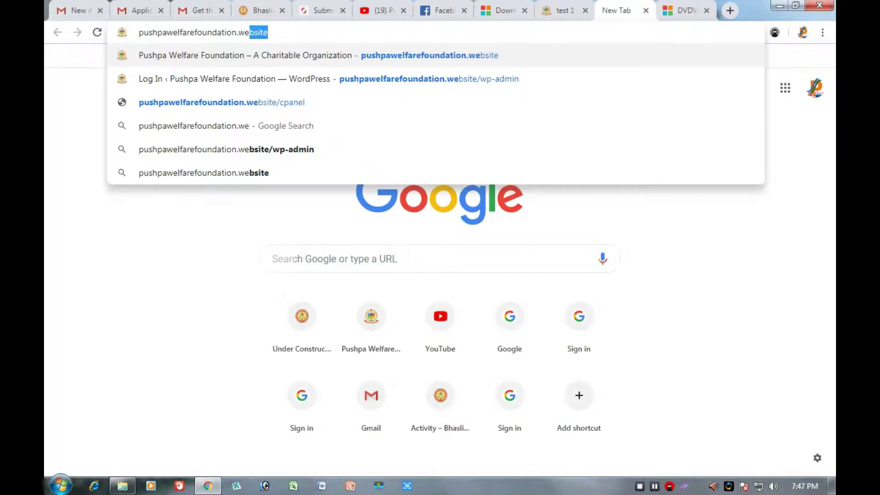
text(t)
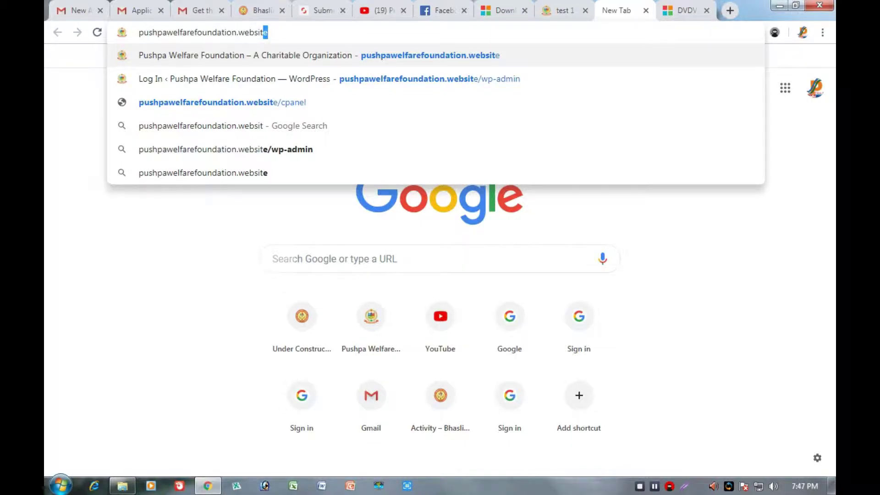
text(e/wp)
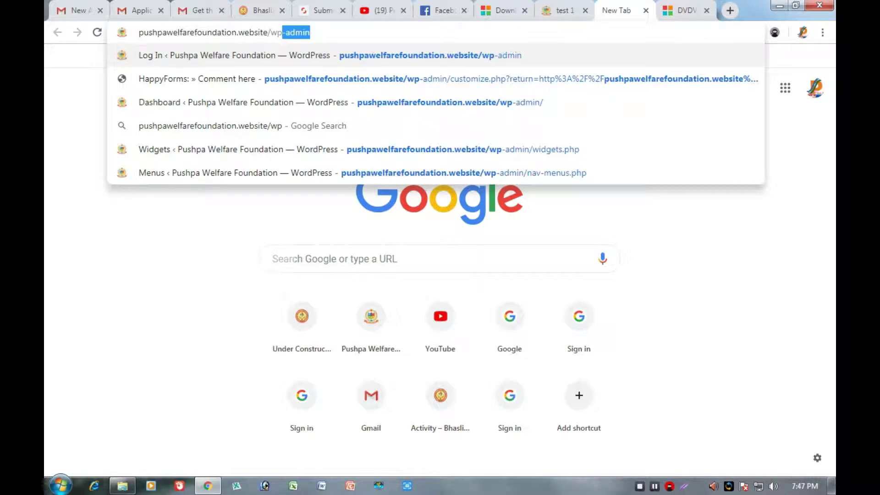
text(-Sa)
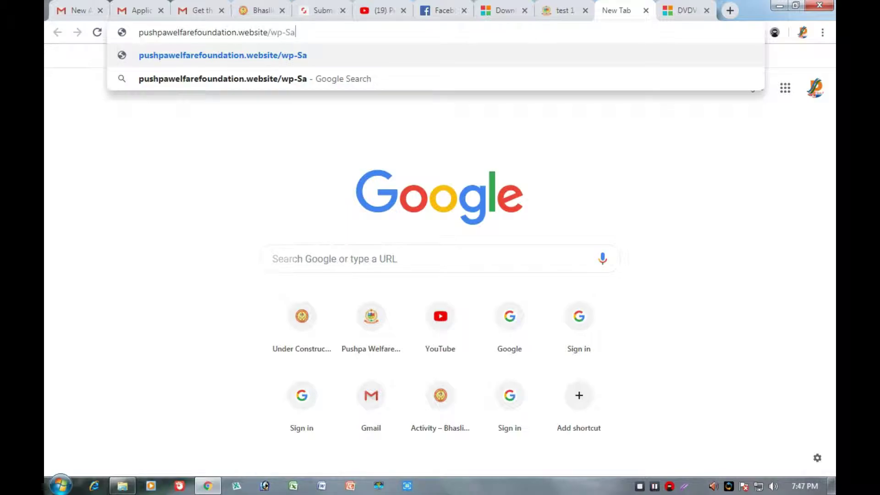
text(njiu)
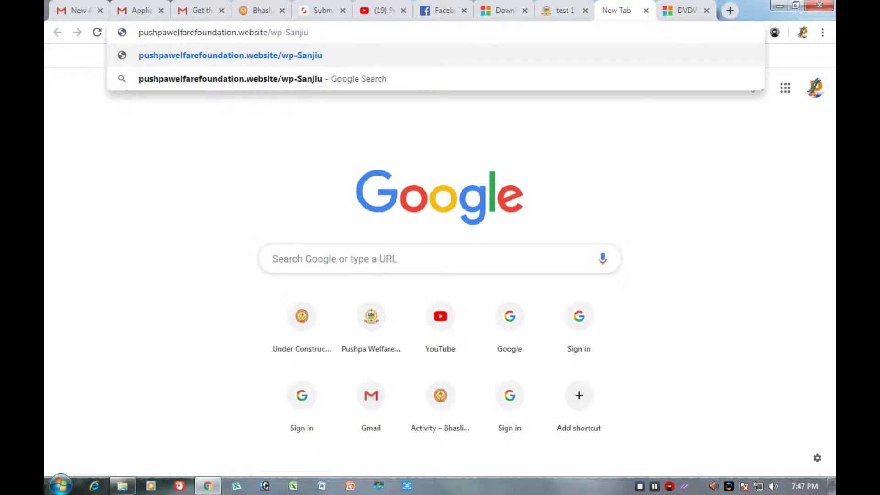
text(86)
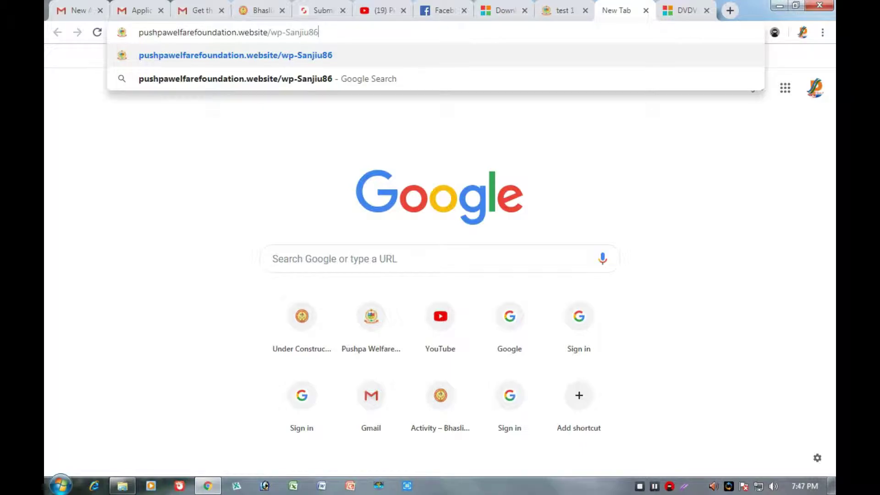
key(Return)
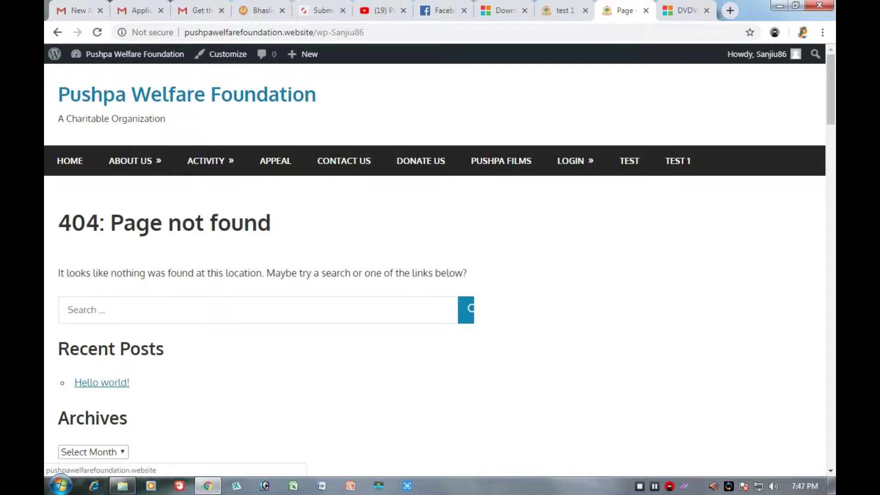
click(133, 54)
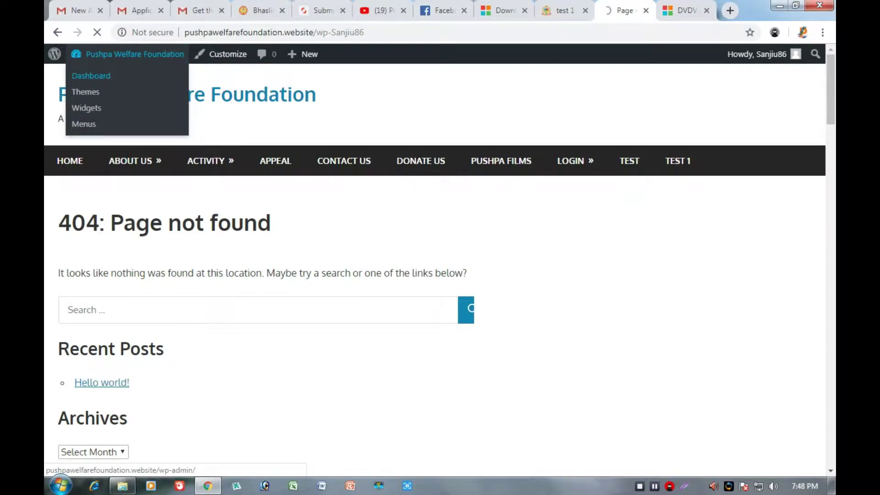
Go to the Pushpa Welfare Foundation admin Dashboard from the admin bar's site menu.
click(91, 75)
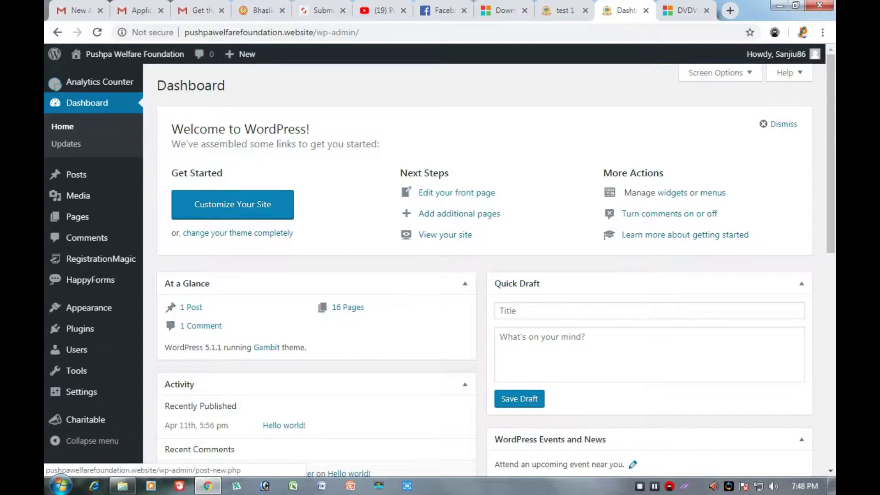
mouse_move(240, 54)
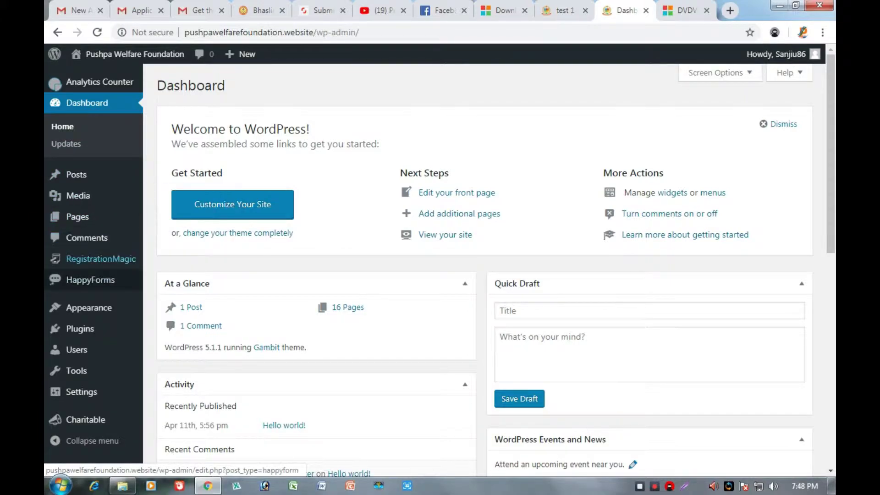
mouse_move(77, 217)
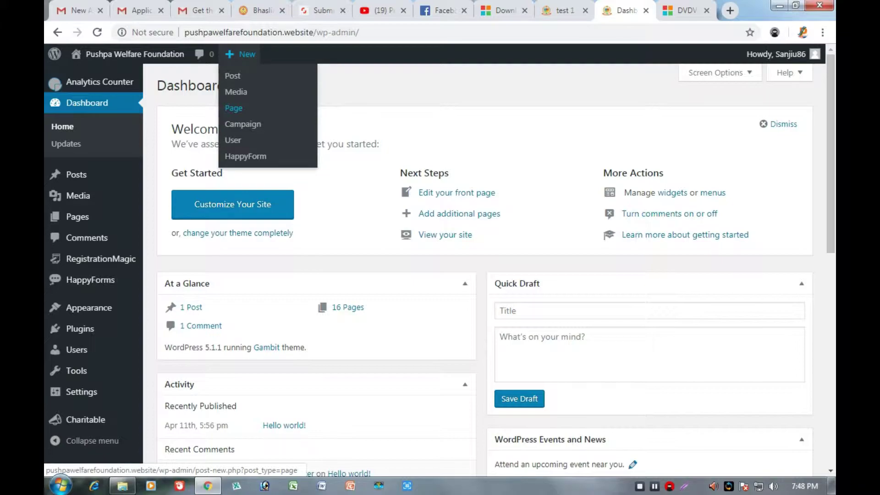
Create a new page titled 'Wp tutorial' and add an empty Image block to it.
click(234, 108)
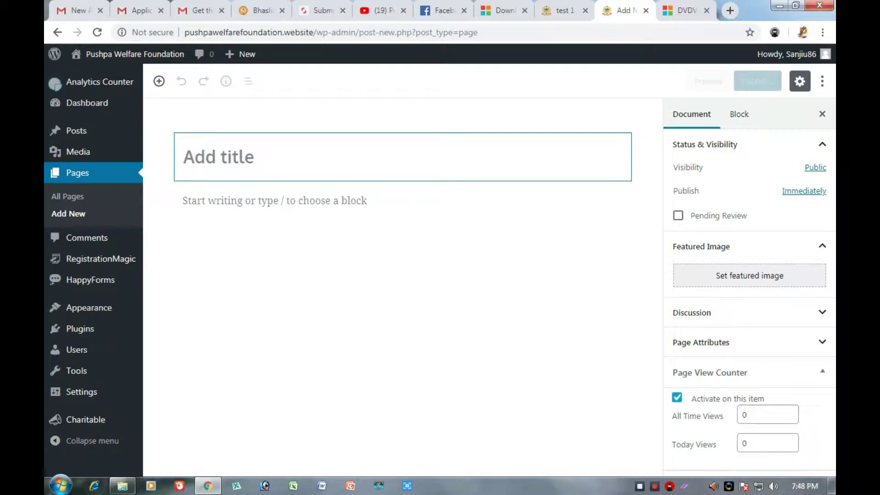
text(Wp )
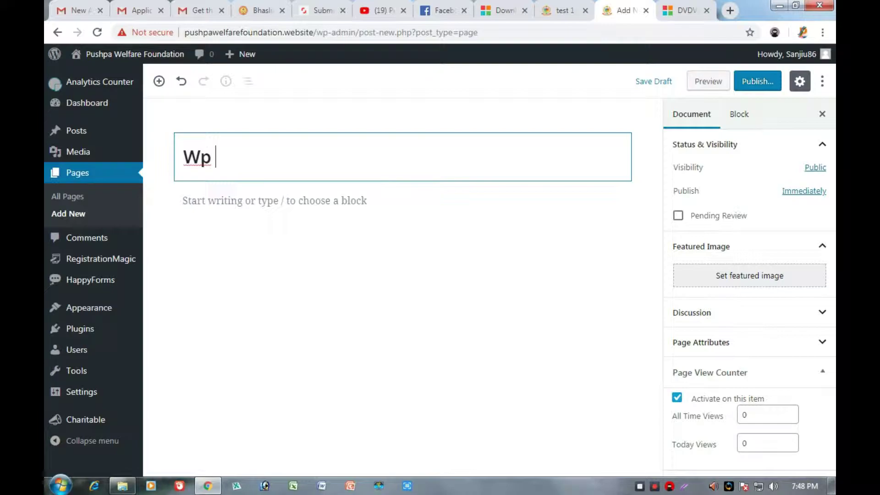
text(tutoria)
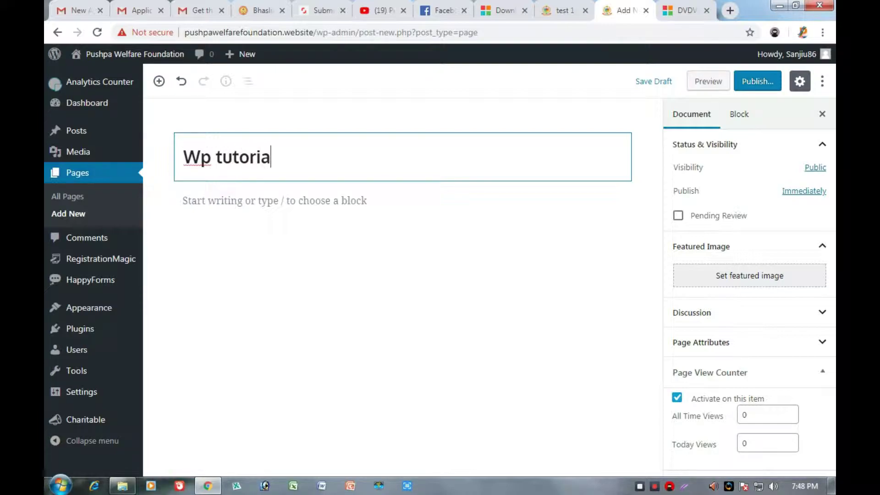
text(l)
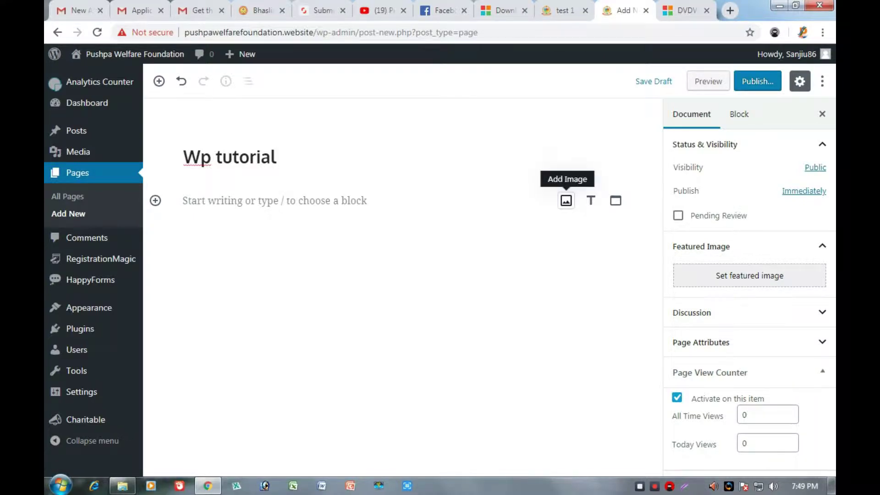
click(566, 200)
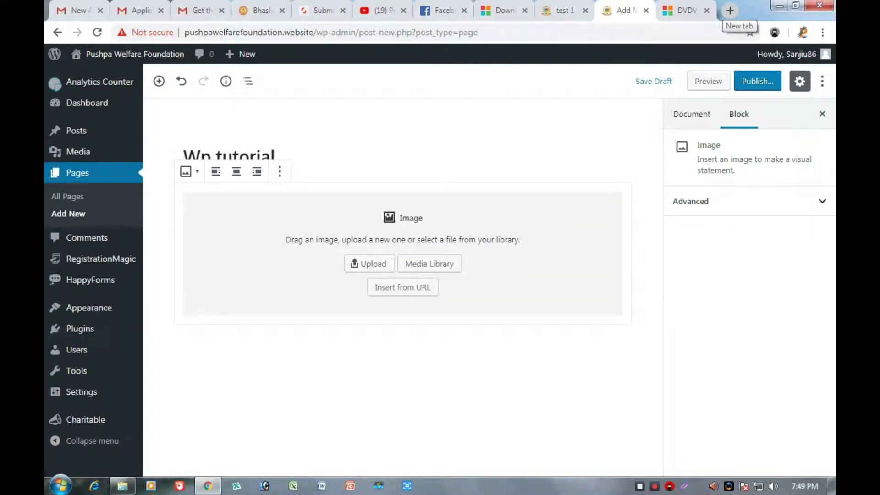
click(730, 10)
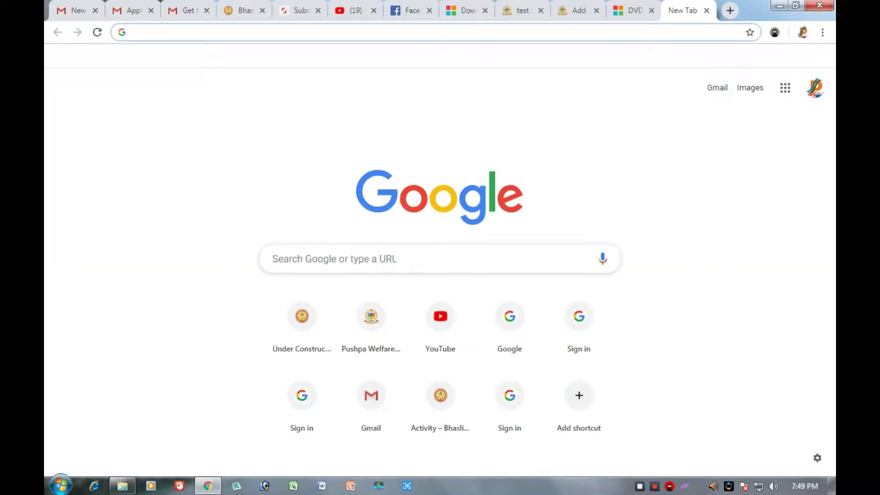
Search Google for 'wordpress' and show the image results.
text(wp)
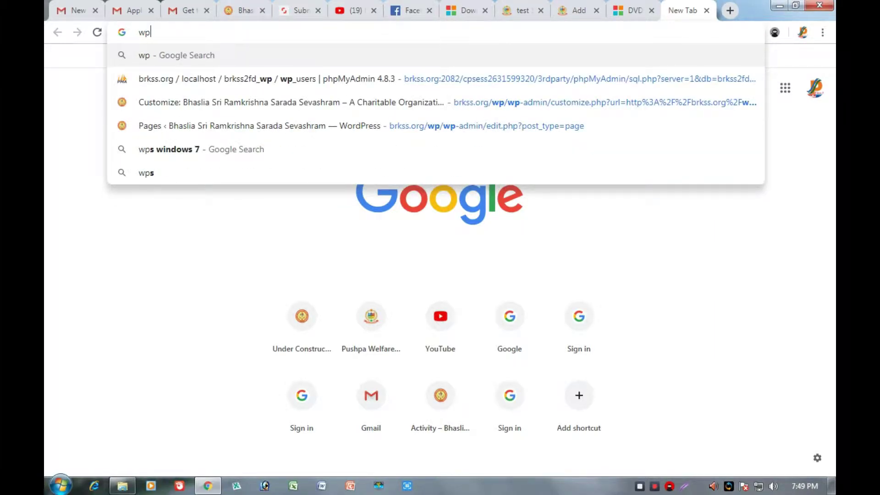
key(BackSpace)
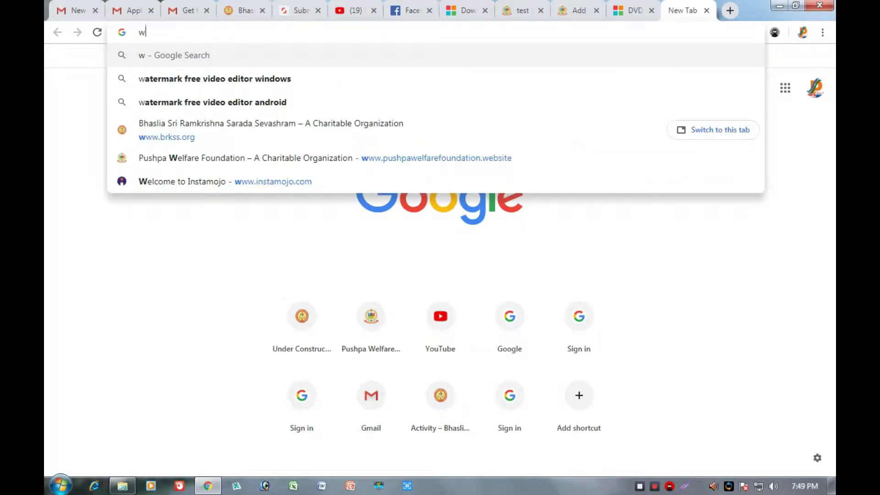
text(ordpress)
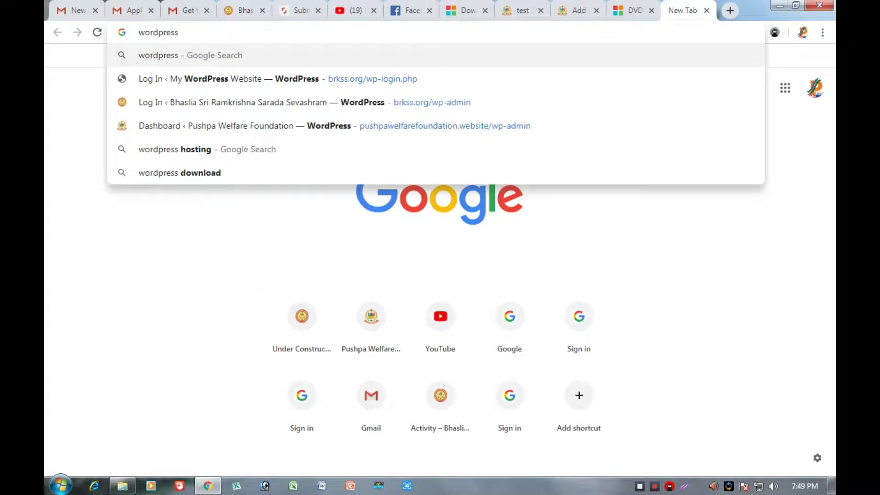
key(Return)
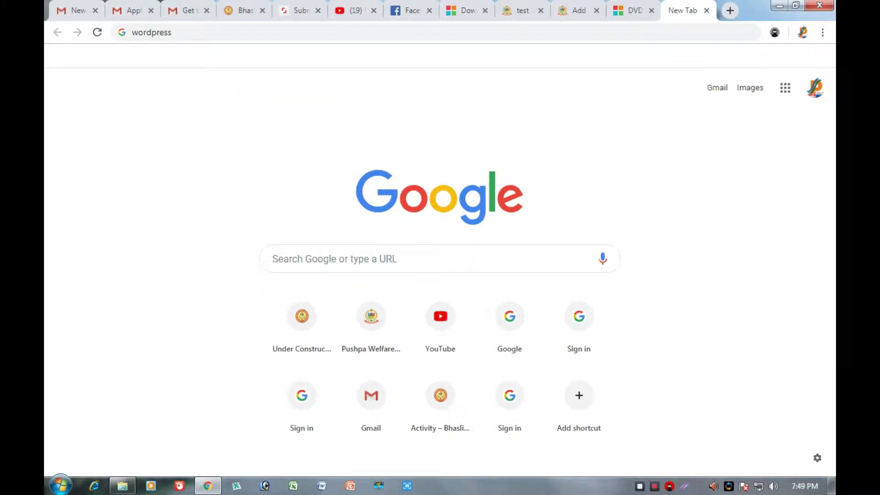
click(151, 33)
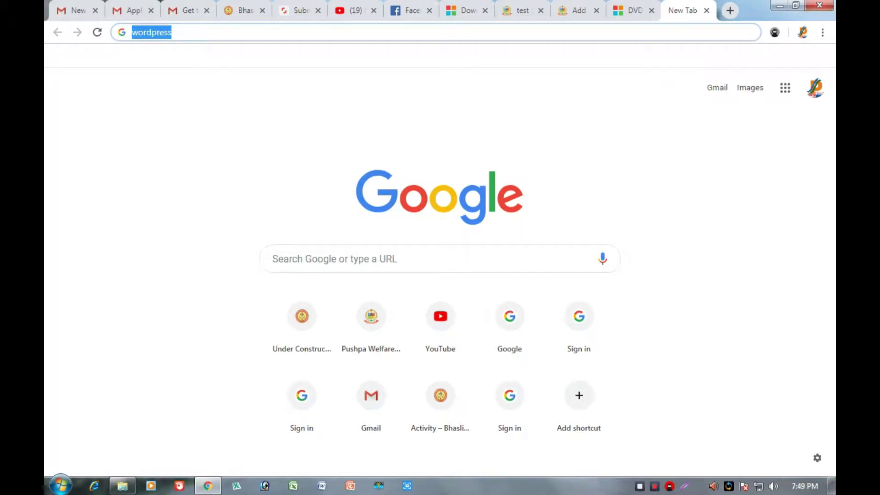
key(Return)
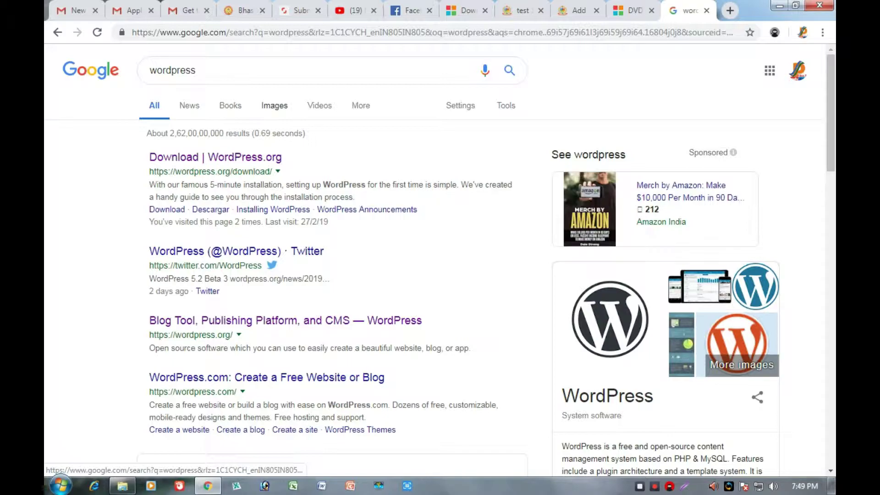
click(274, 105)
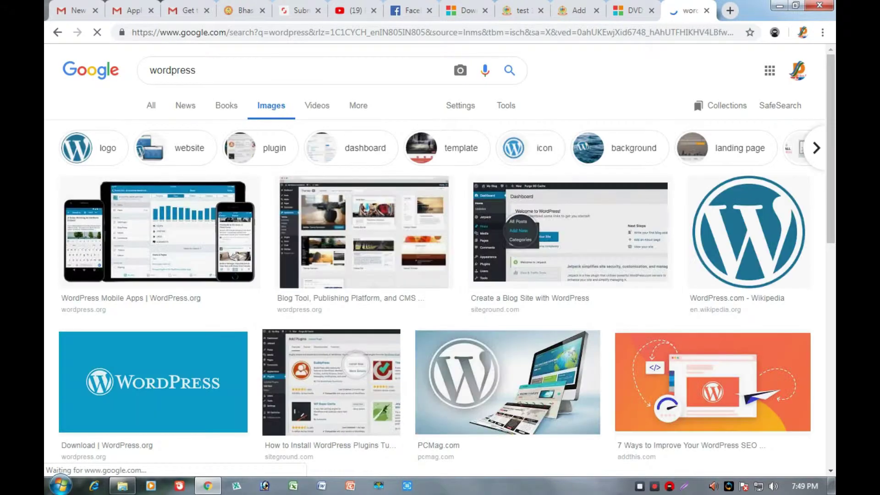
Save the Wikipedia WordPress logo to the Desktop and return to the page editor.
click(748, 232)
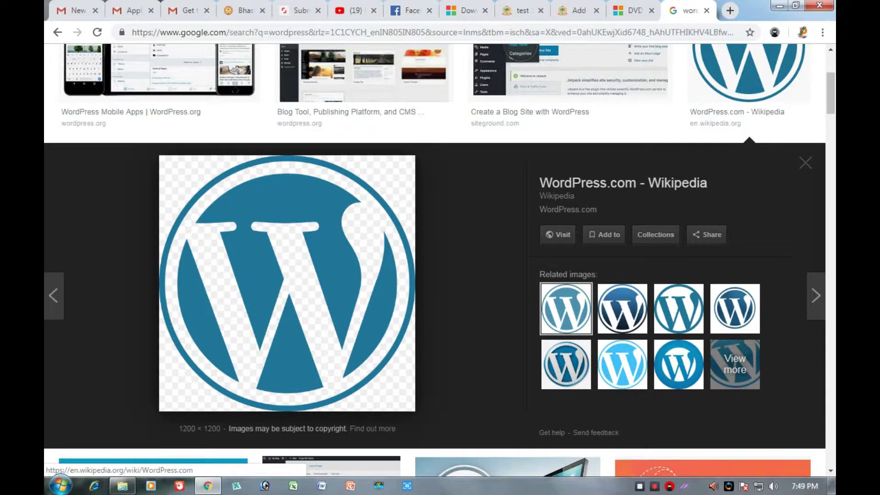
right_click(283, 259)
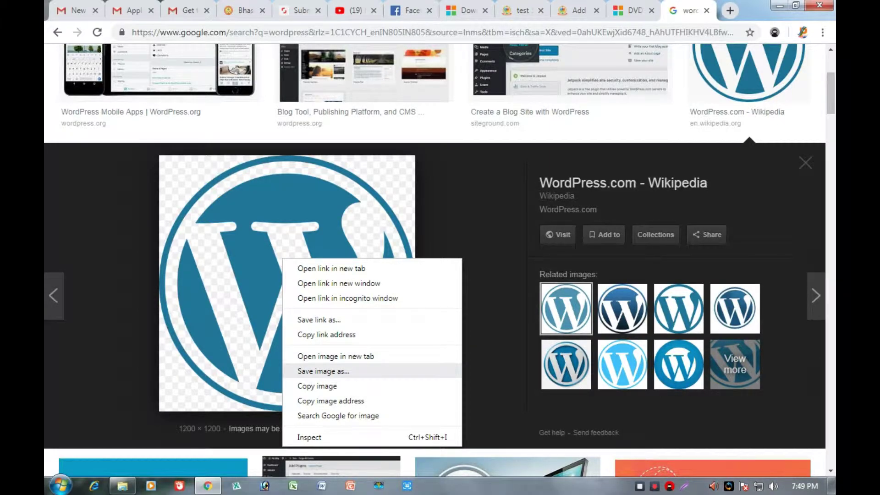
click(323, 371)
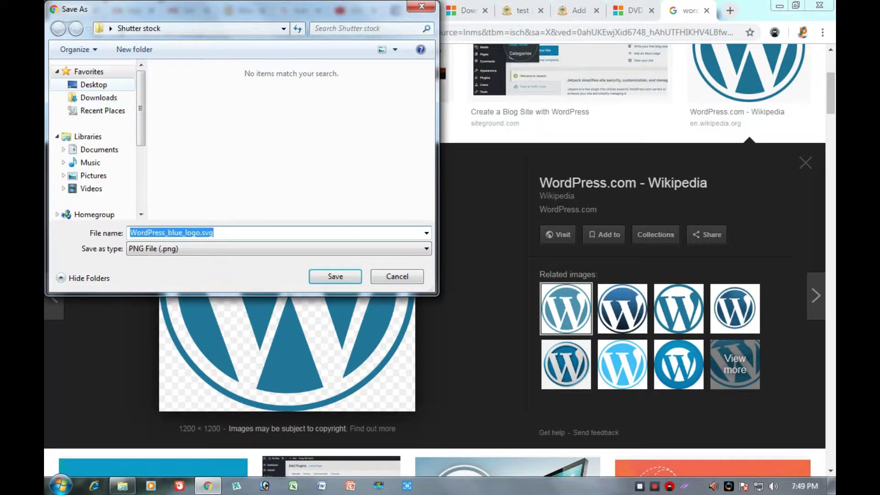
click(93, 84)
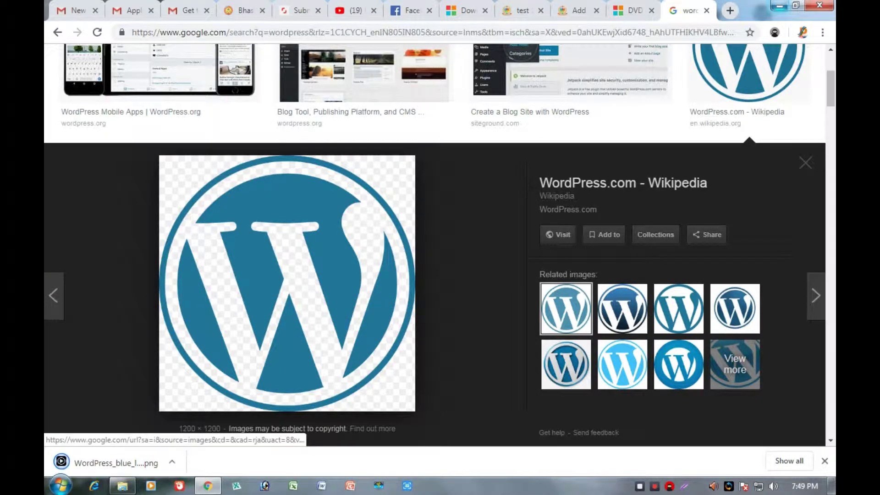
click(780, 6)
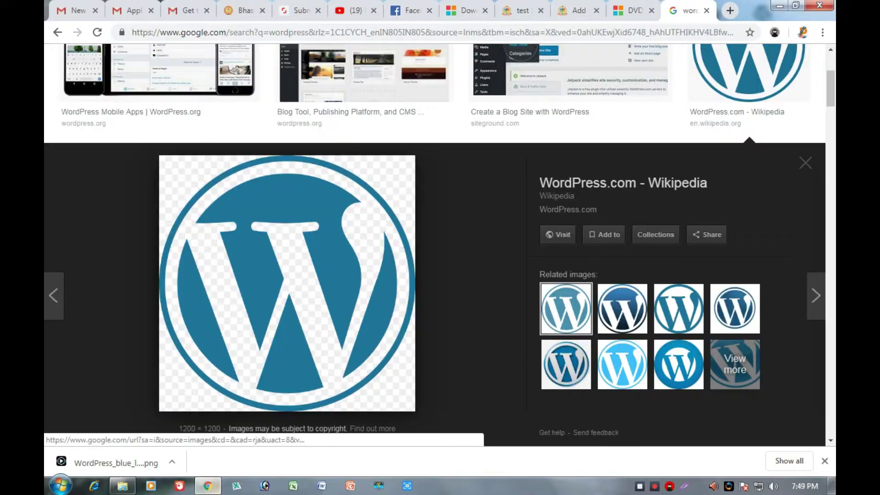
click(208, 486)
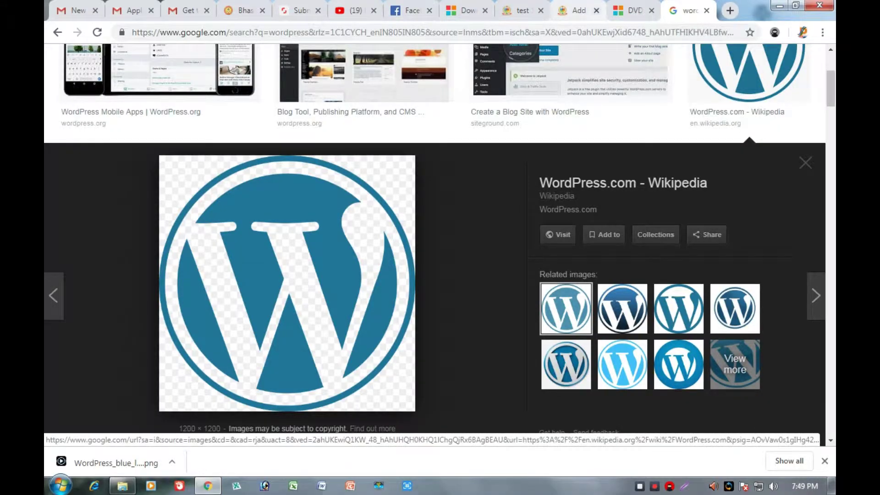
click(579, 10)
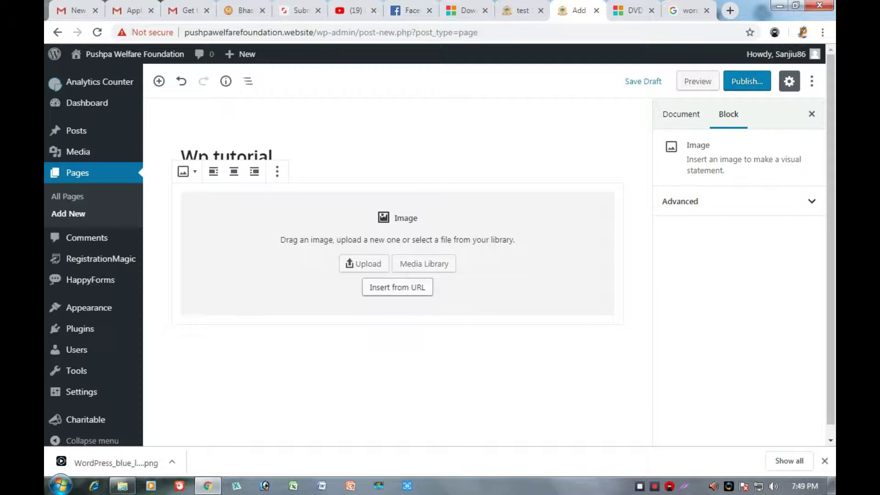
Upload WordPress_blue_logo.svg from the Desktop into the page's Image block.
click(364, 263)
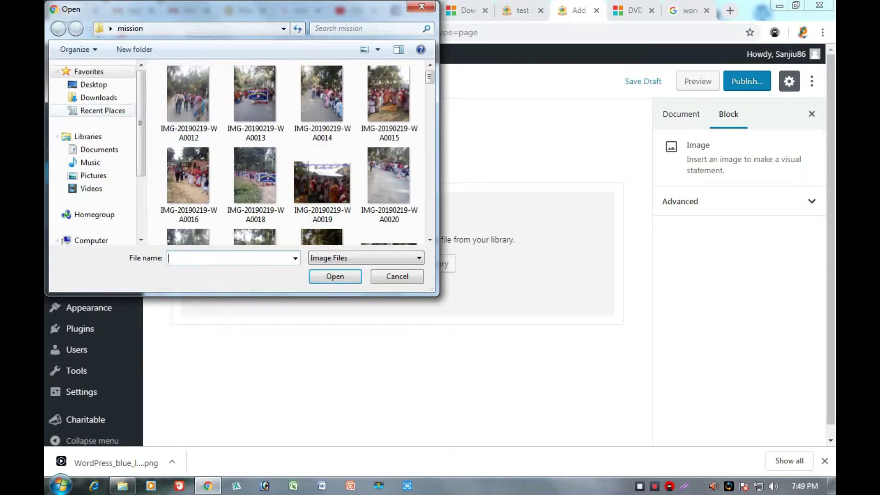
click(94, 84)
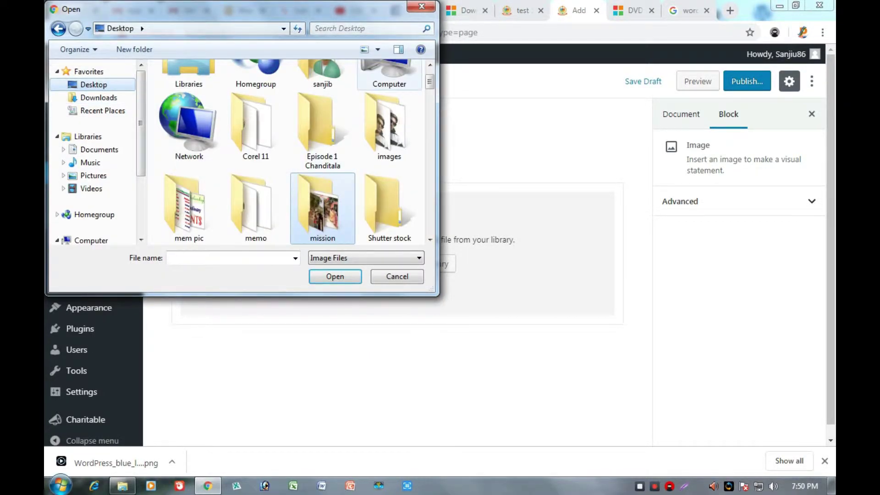
scroll(298, 84, down, 3)
scroll(298, 85, down, 10)
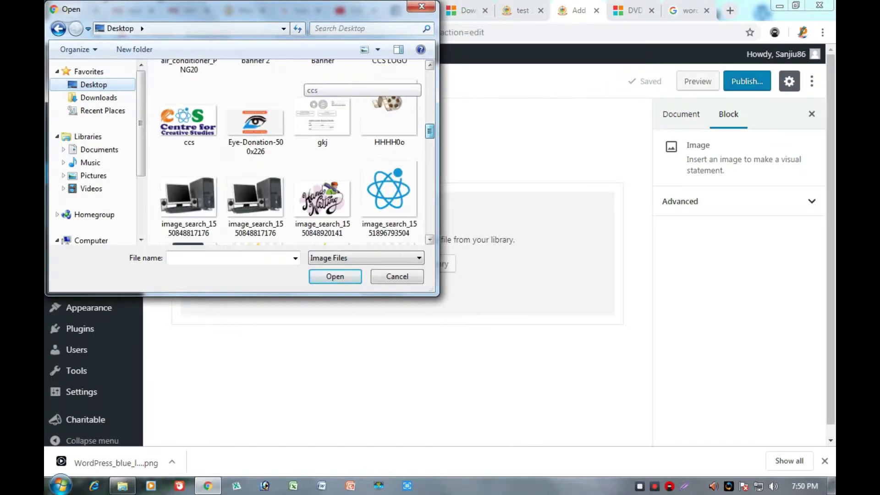
scroll(298, 84, down, 10)
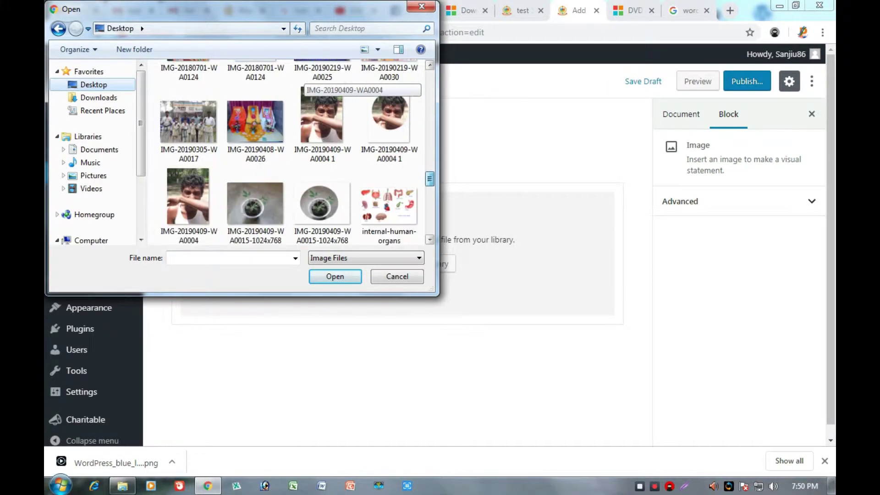
scroll(303, 88, down, 1)
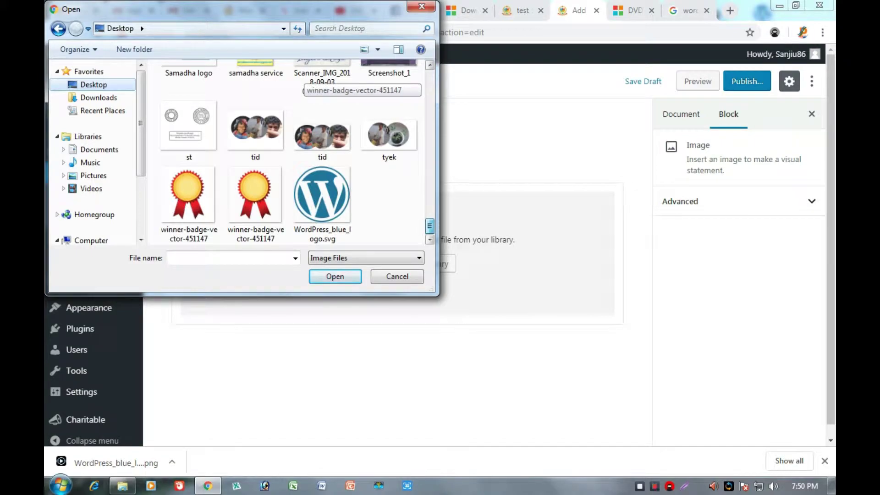
click(323, 197)
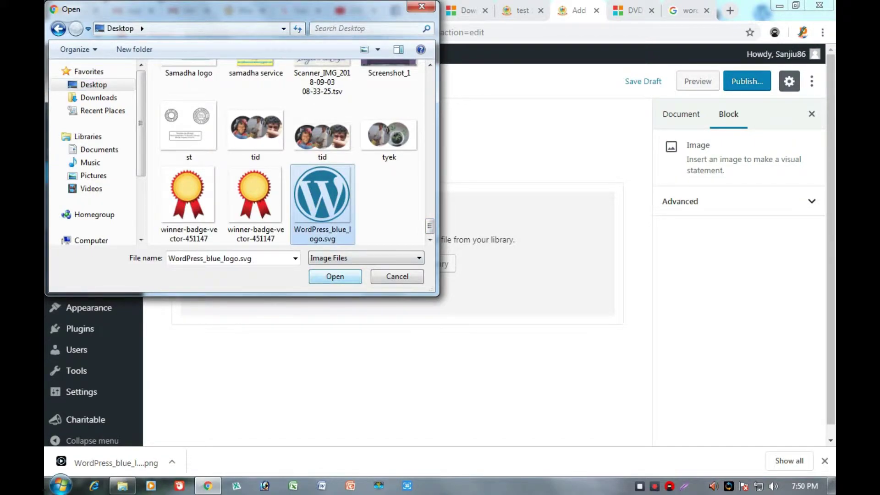
click(335, 277)
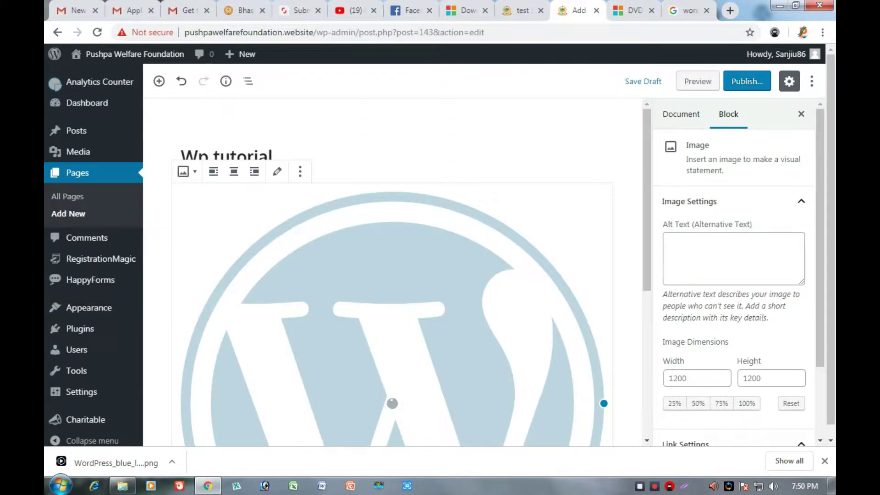
Try the logo at the Thumbnail, Medium and Large image sizes.
scroll(392, 276, down, 6)
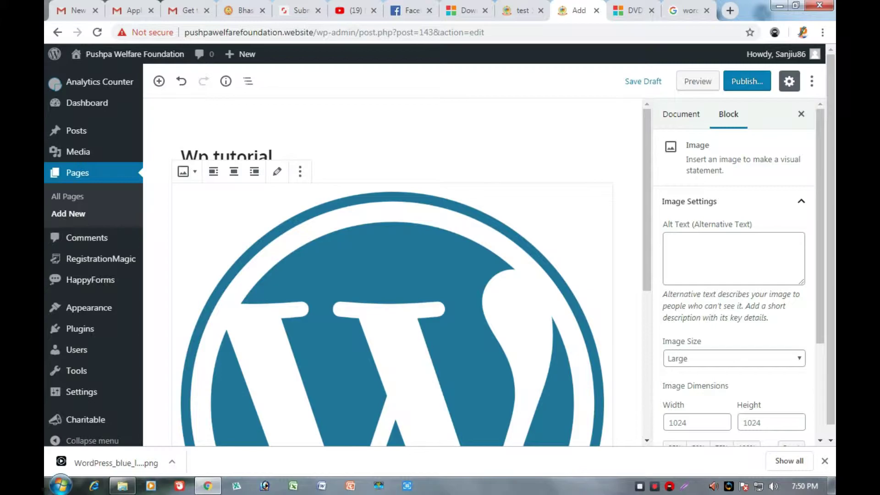
scroll(392, 273, down, 4)
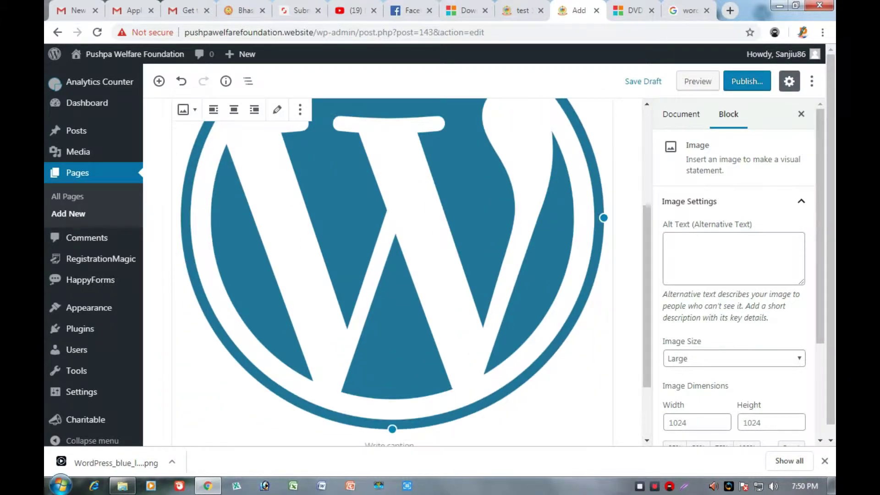
scroll(392, 272, up, 4)
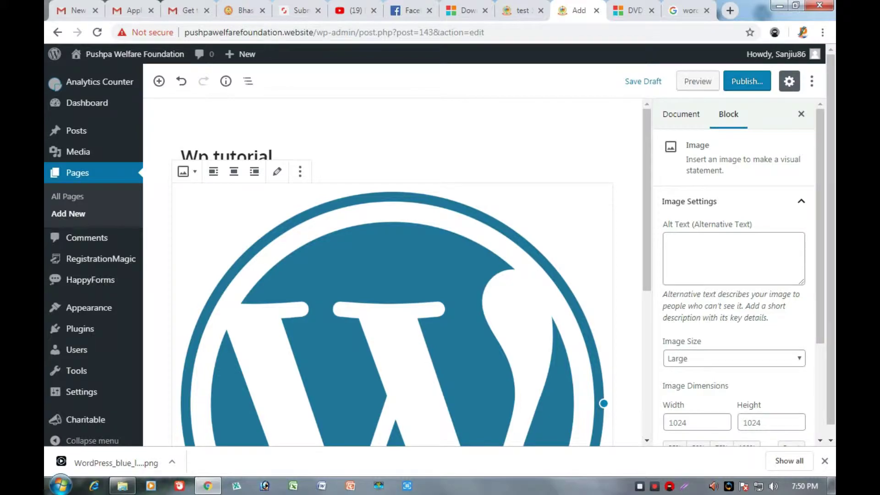
click(734, 358)
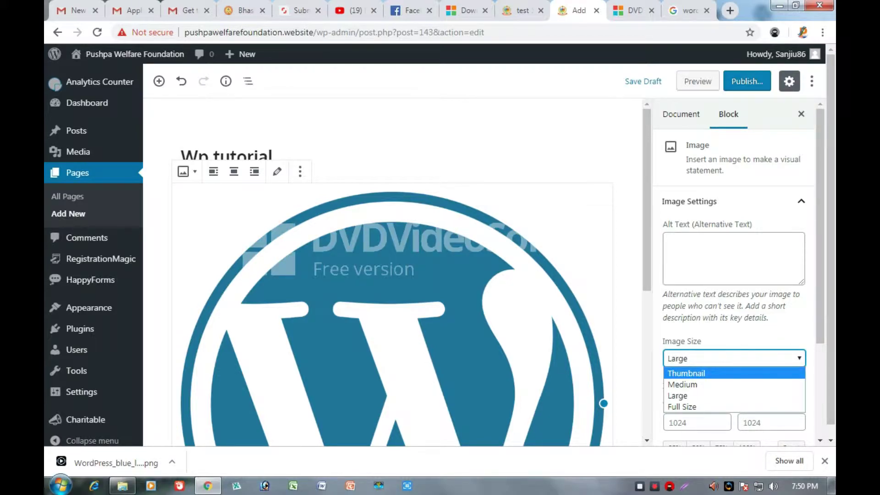
click(687, 373)
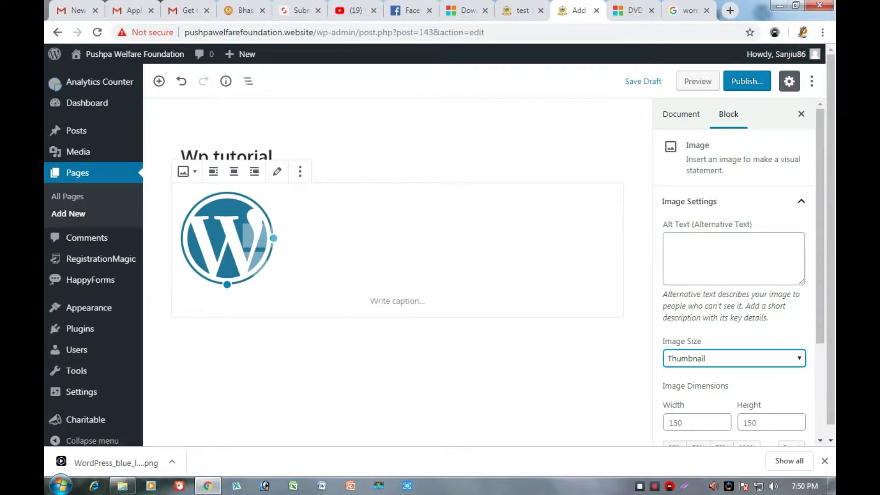
click(733, 359)
click(683, 382)
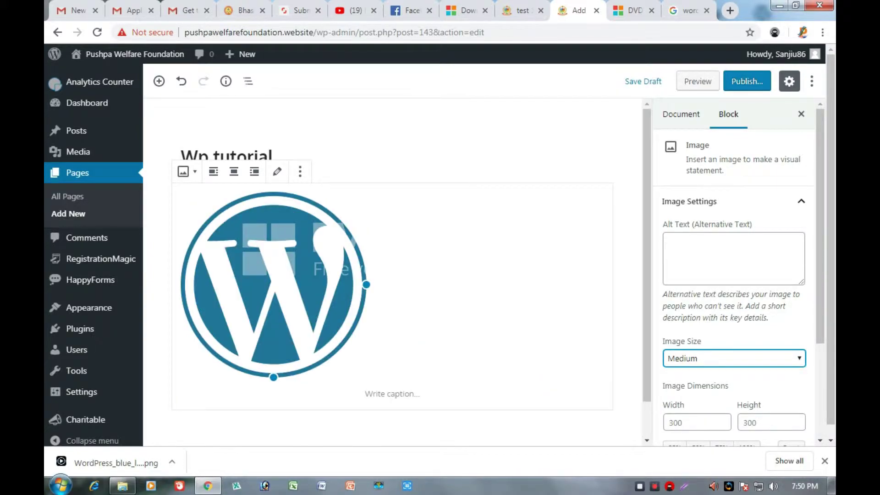
click(734, 359)
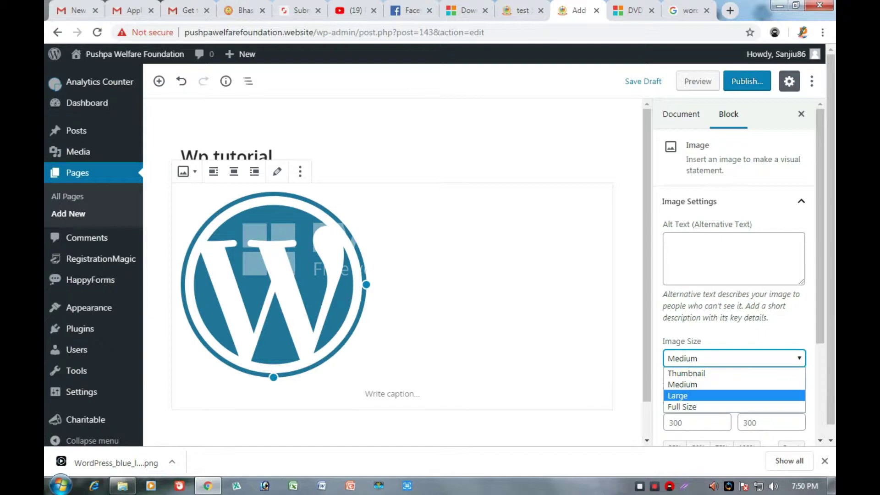
click(678, 396)
Set the logo's image size to Full Size, 1200 × 1200.
scroll(733, 285, down, 3)
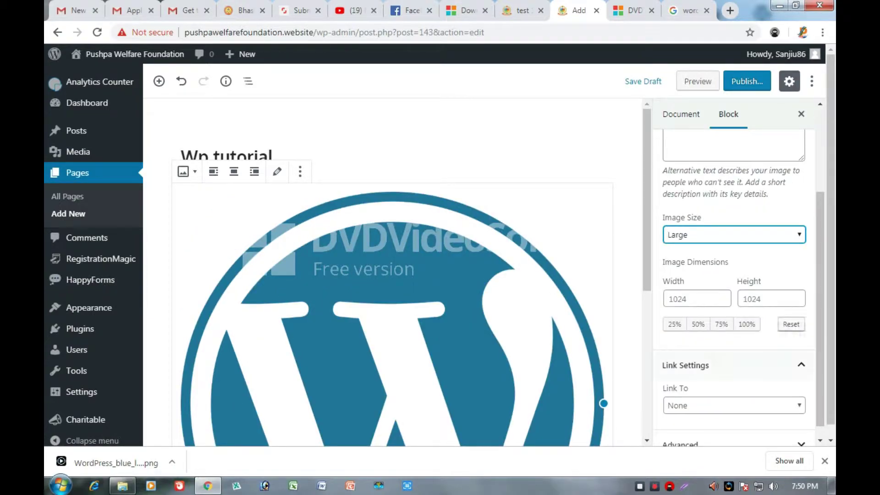
key(alt+Down)
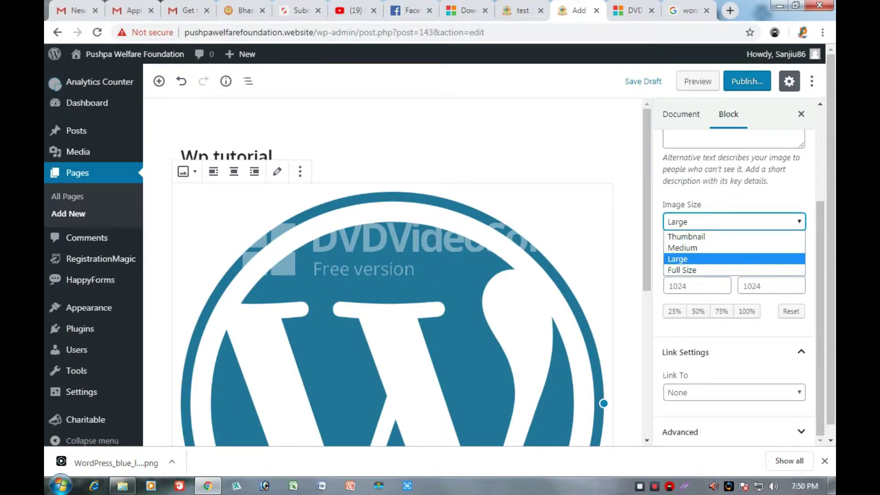
key(Down)
key(Return)
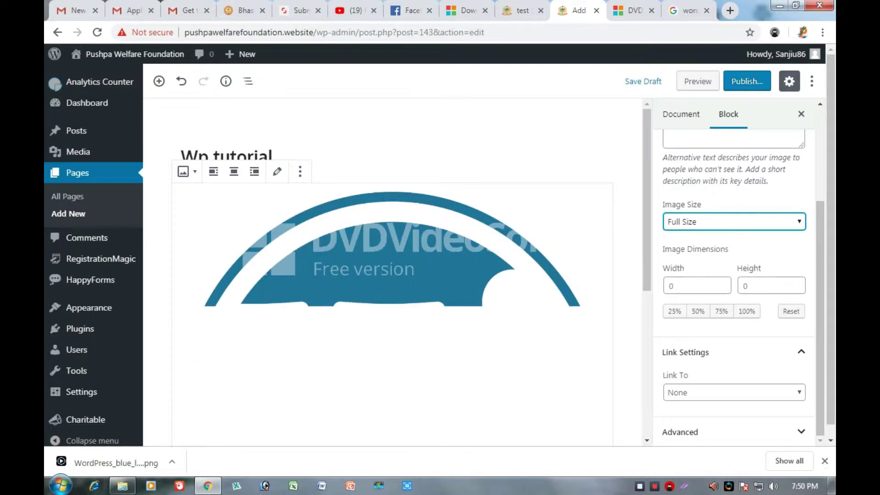
scroll(392, 270, down, 7)
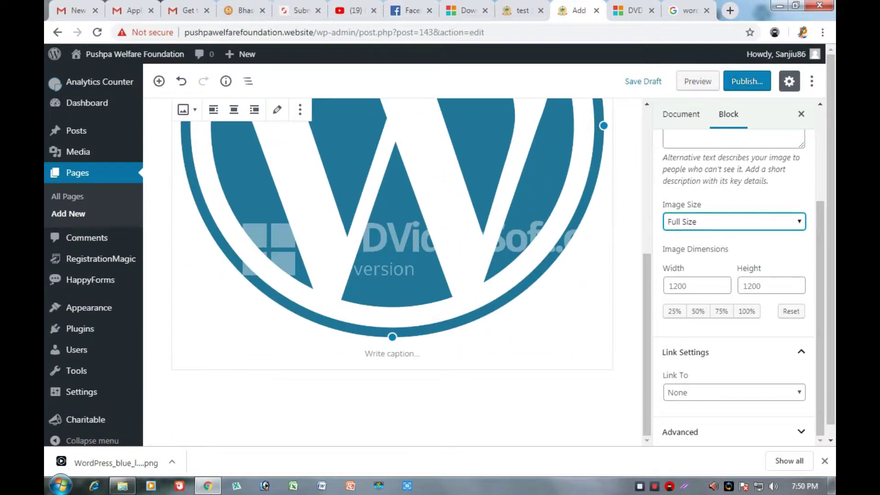
Give the logo the caption 'wordpress' and start an empty paragraph below it.
click(393, 353)
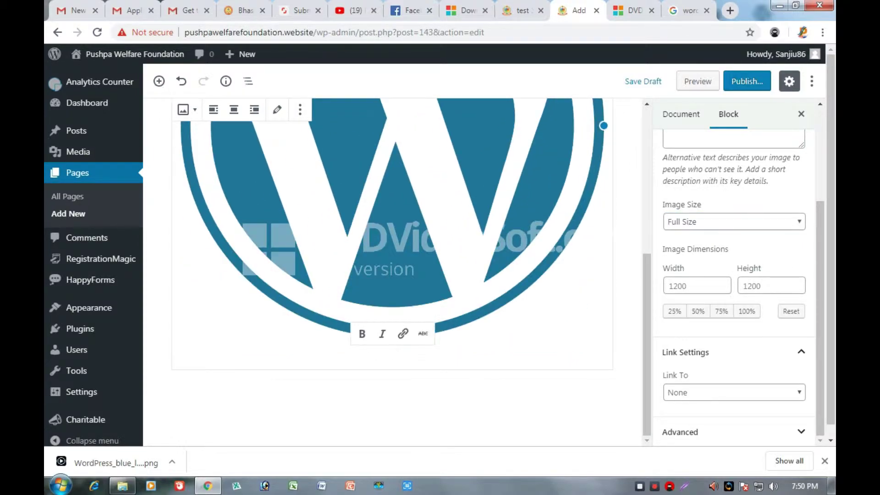
text(wo)
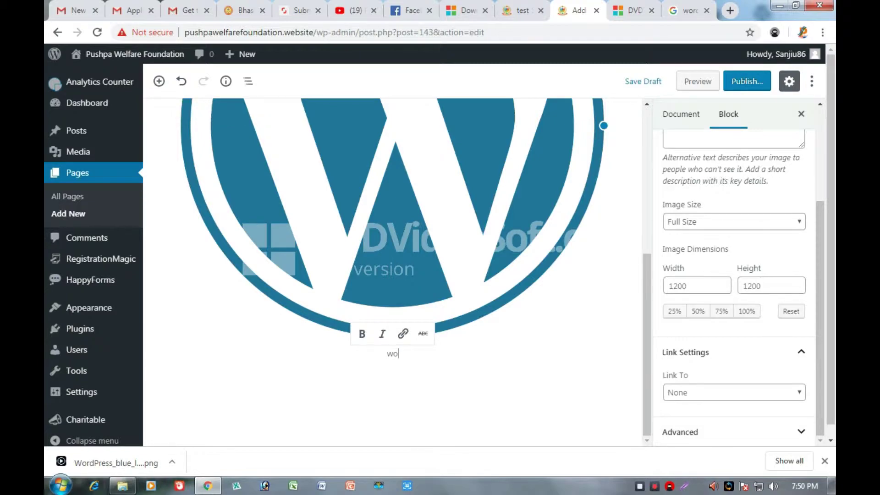
text(rdpress)
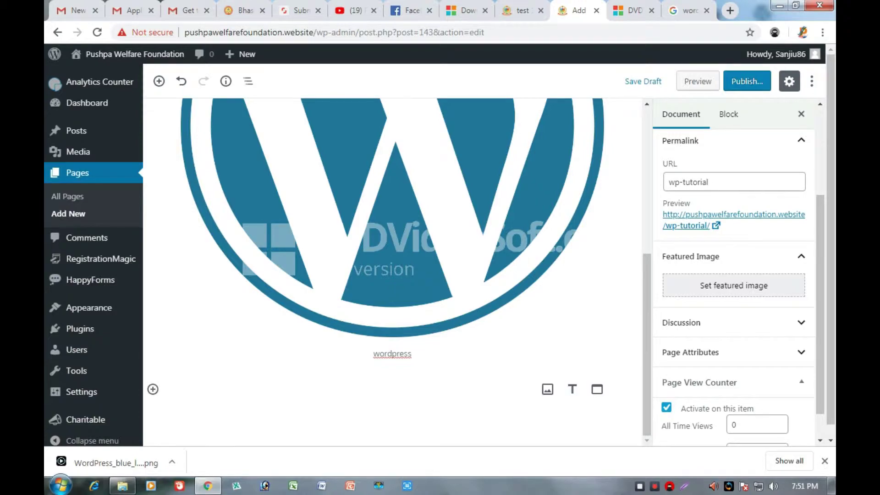
click(275, 389)
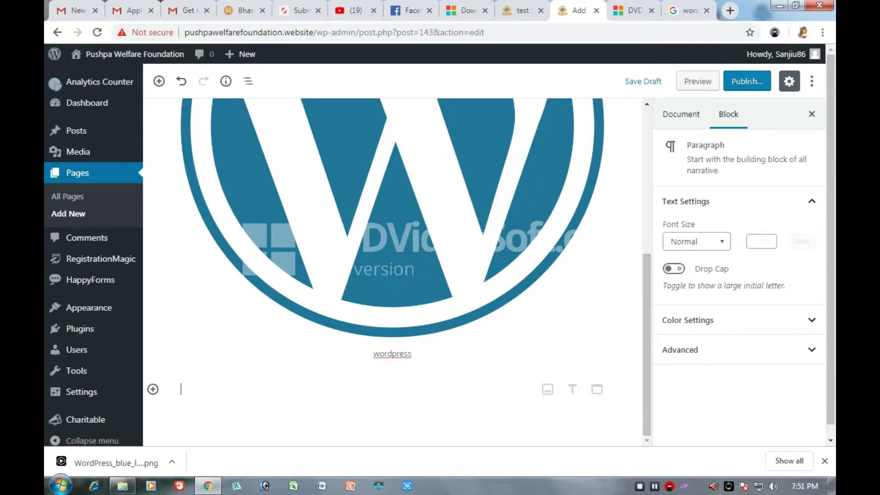
Write the paragraph 'Welcome to my website.... thanks for watching this video....'.
text(W)
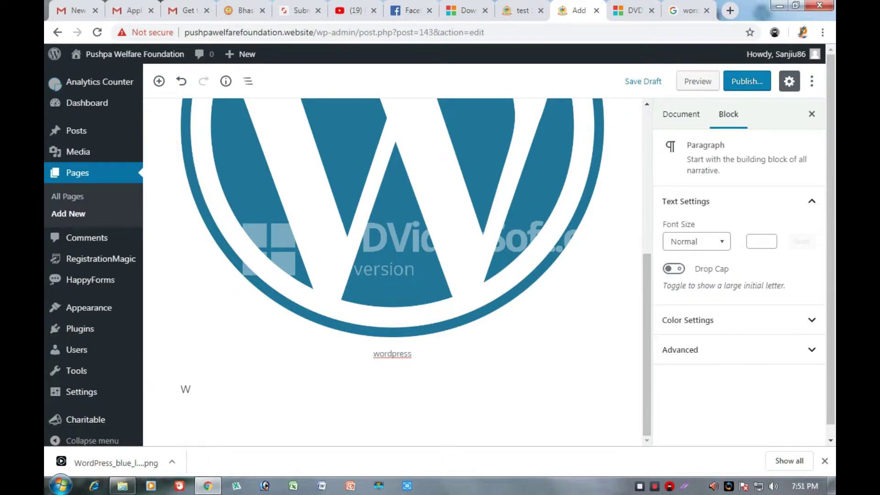
text(elcome to my websi)
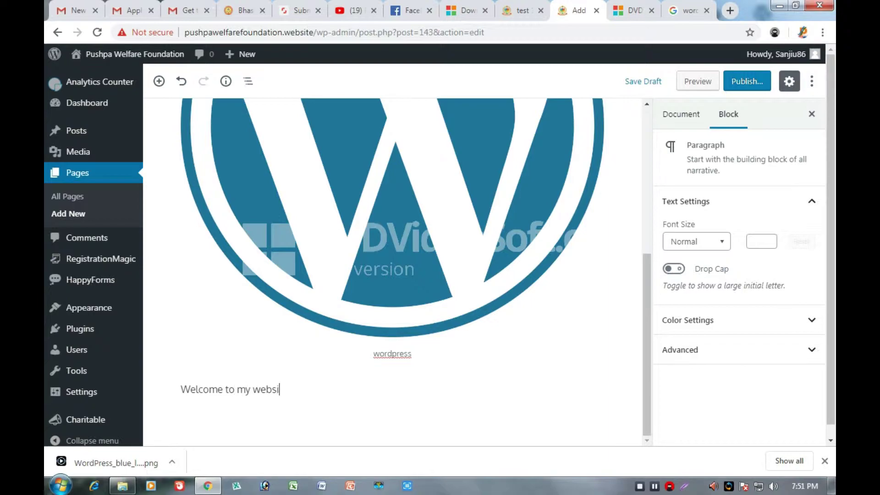
text(te.... th)
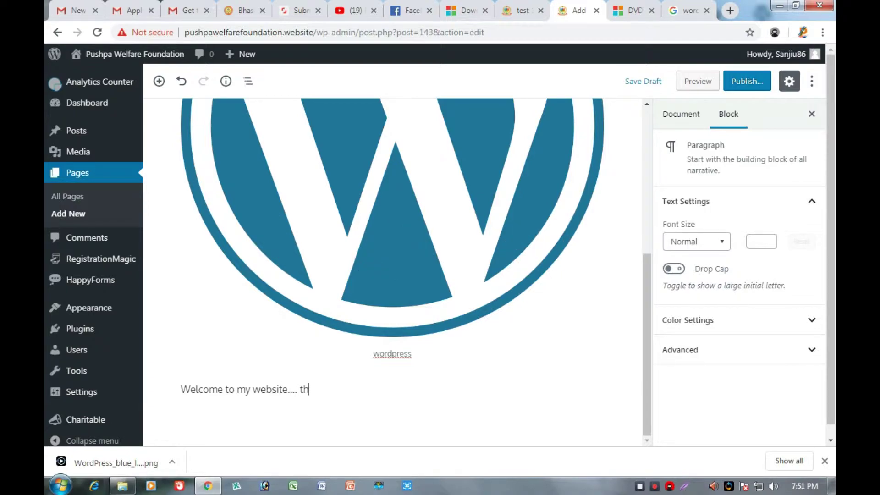
text(anks for watchi)
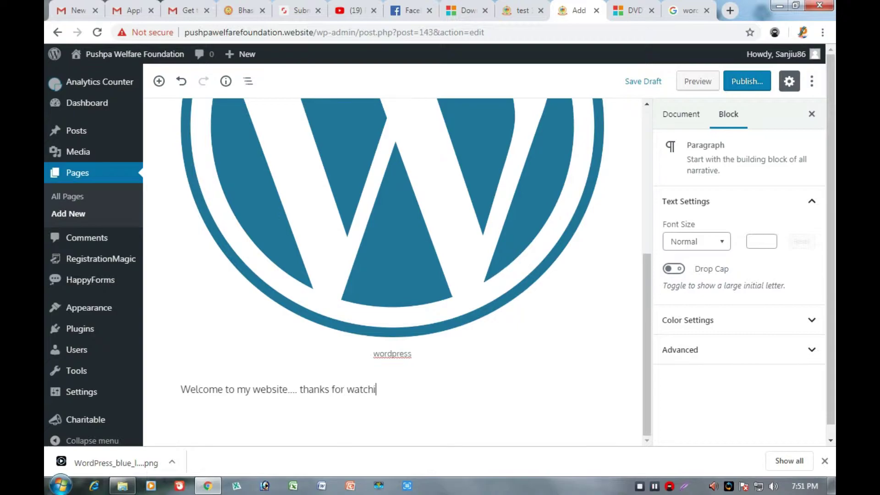
text(ng this v)
text(ideo)
text(.)
key(BackSpace)
text(....)
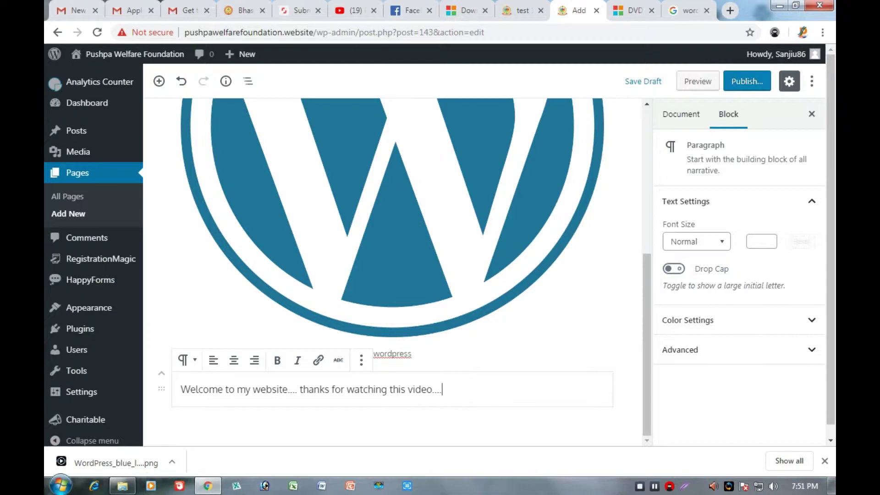
scroll(200, 163, up, 10)
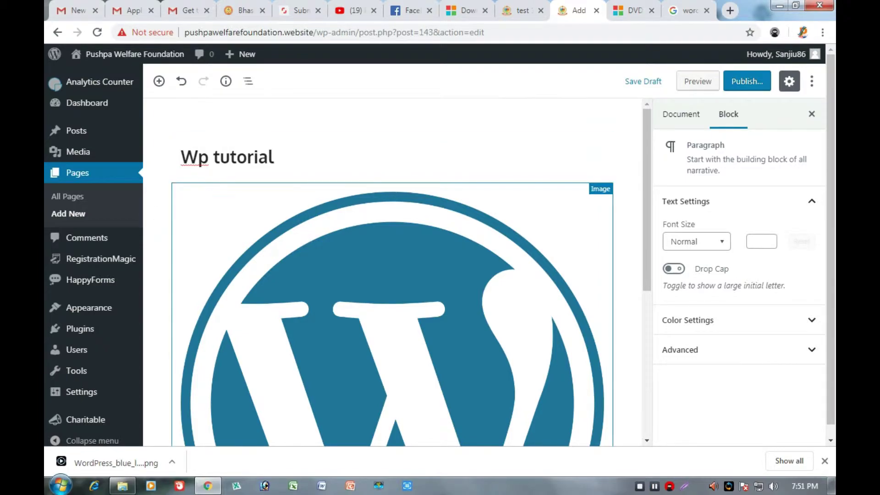
mouse_move(392, 182)
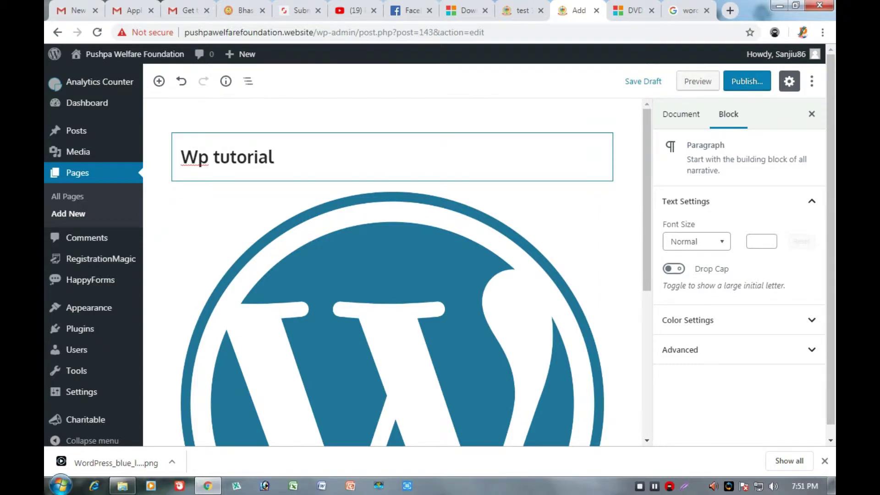
scroll(393, 272, down, 6)
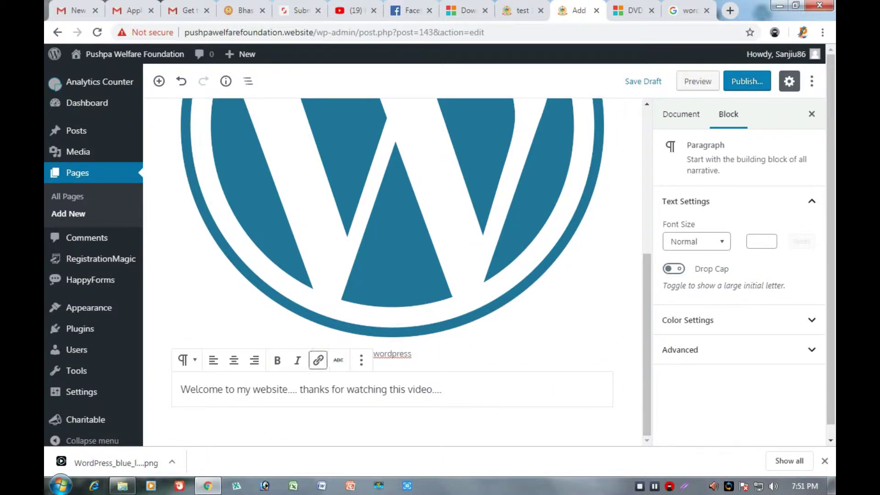
click(442, 390)
click(696, 242)
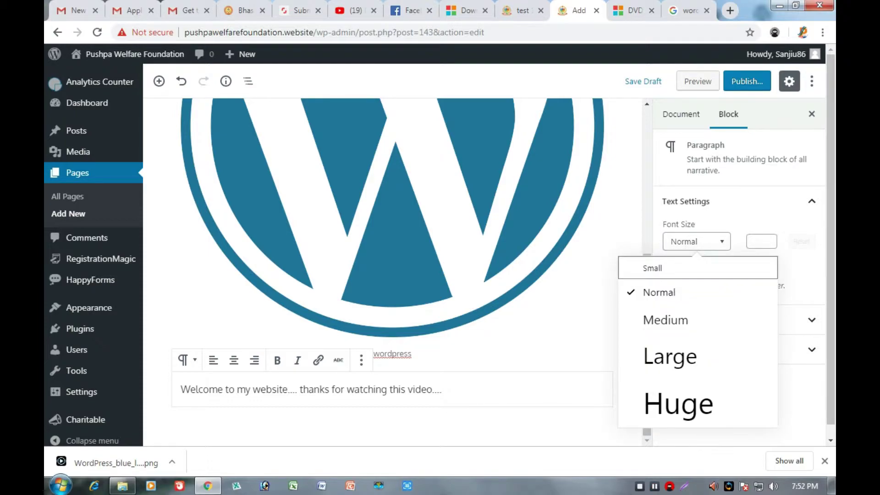
key(Return)
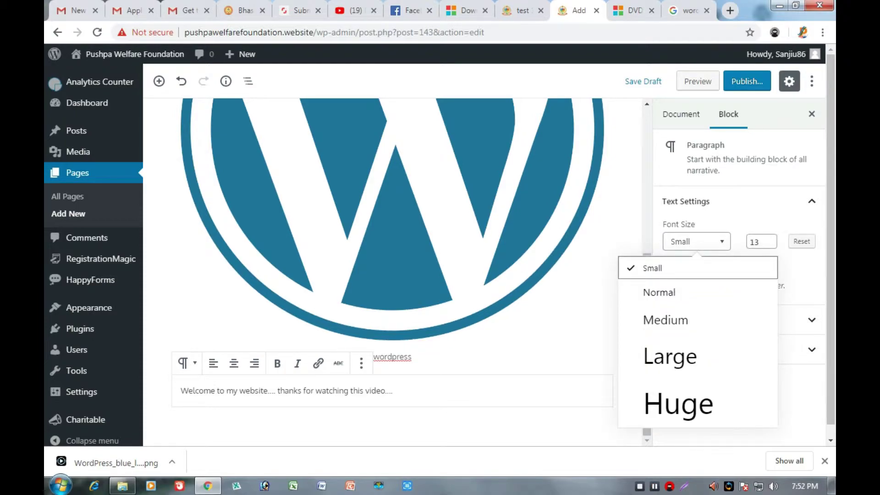
key(Down)
key(Down)
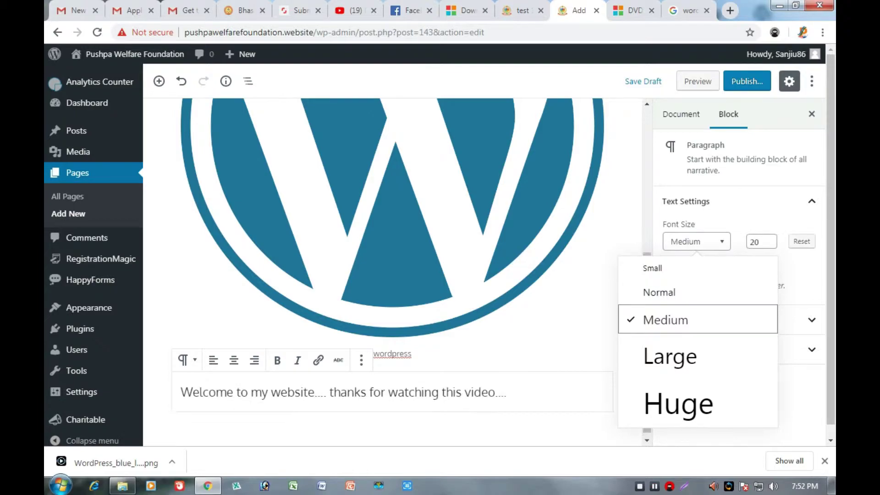
key(Down)
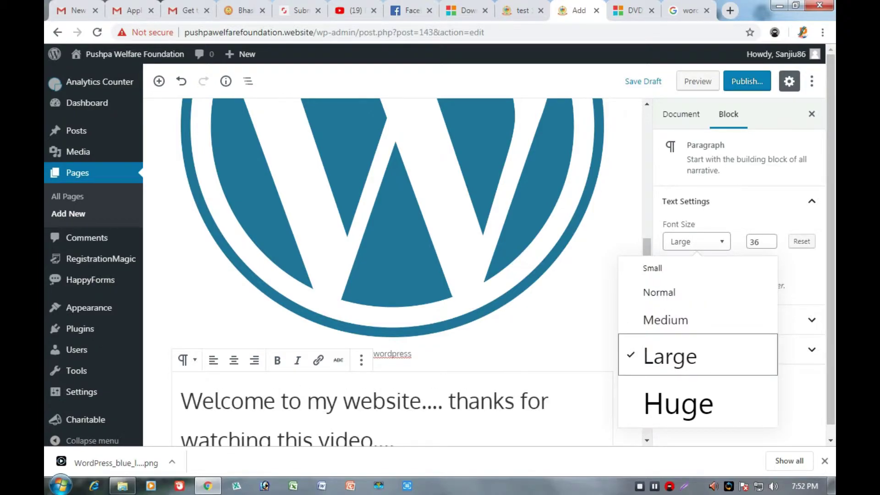
key(Up)
key(Up)
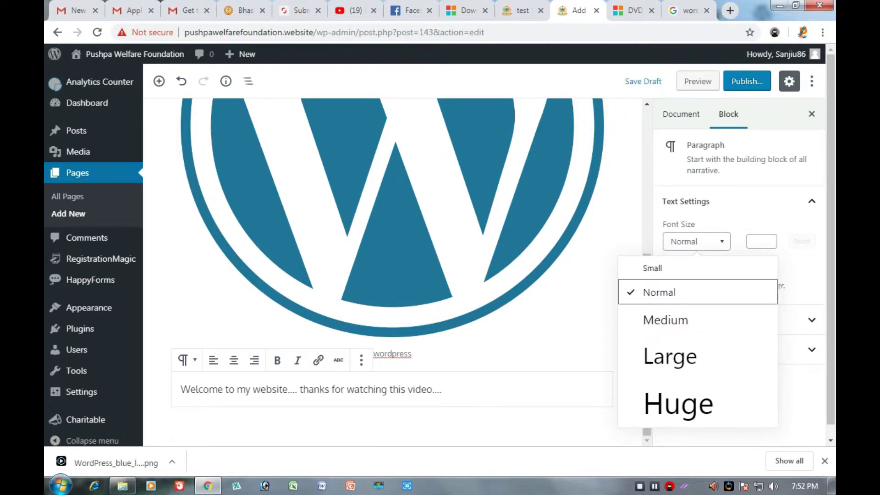
key(Escape)
key(shift+Tab)
key(Return)
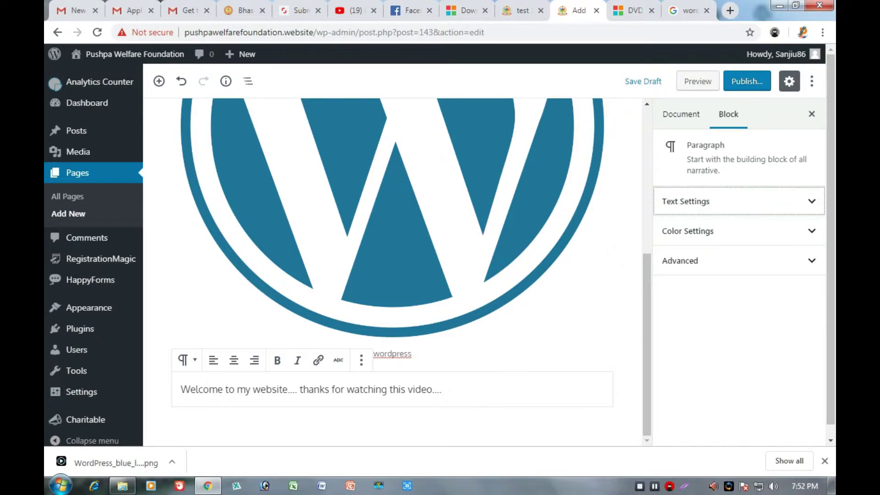
key(Return)
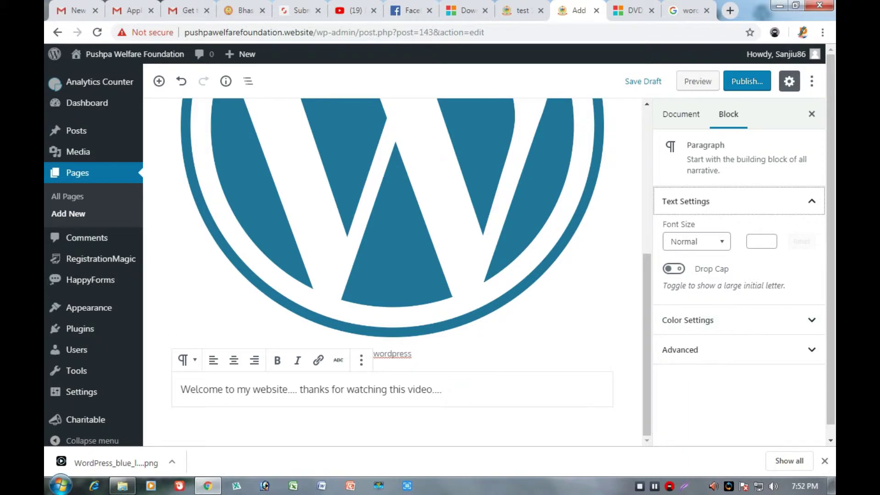
key(Tab)
key(Tab)
key(Tab)
key(space)
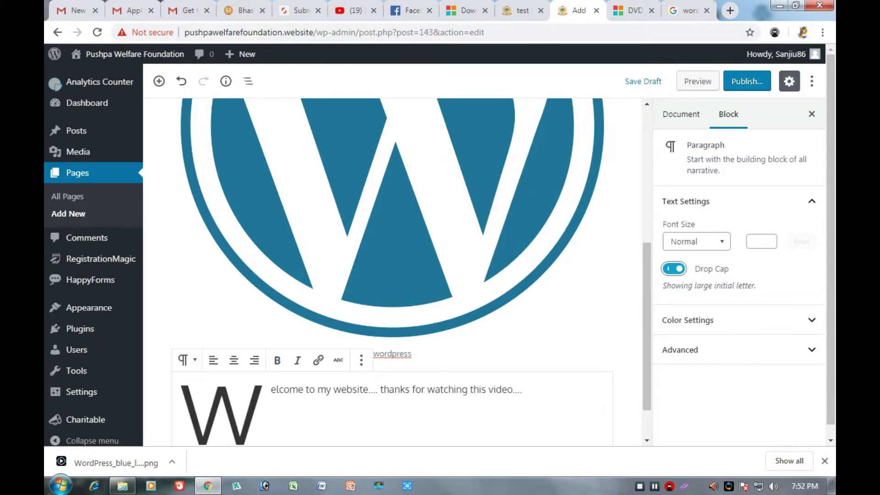
key(space)
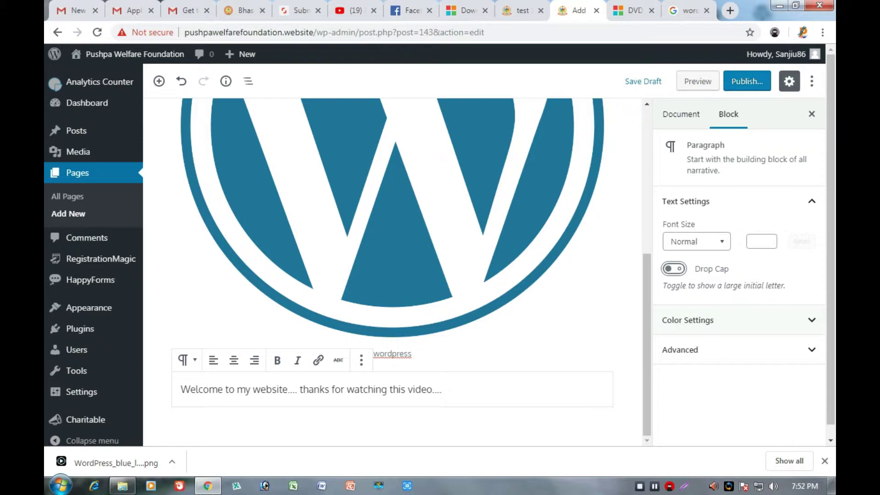
key(Tab)
Try blue, white, light grey and dark grey background swatches on the welcome paragraph.
key(space)
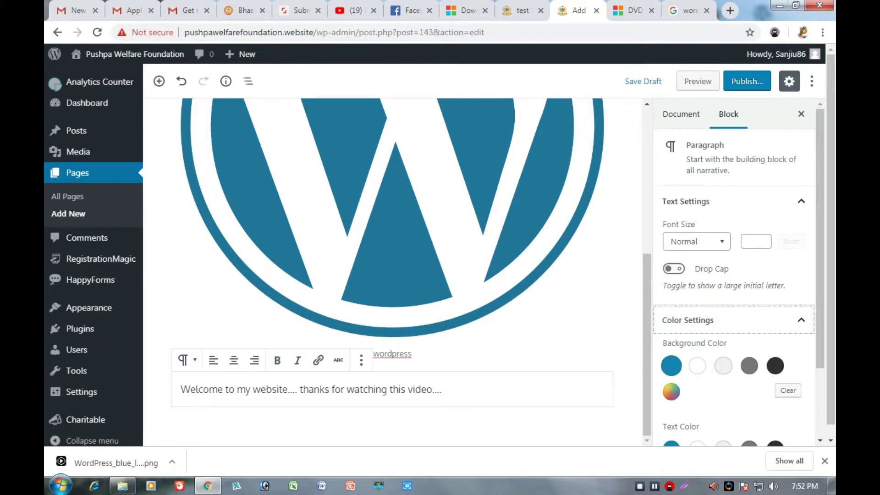
key(Tab)
key(space)
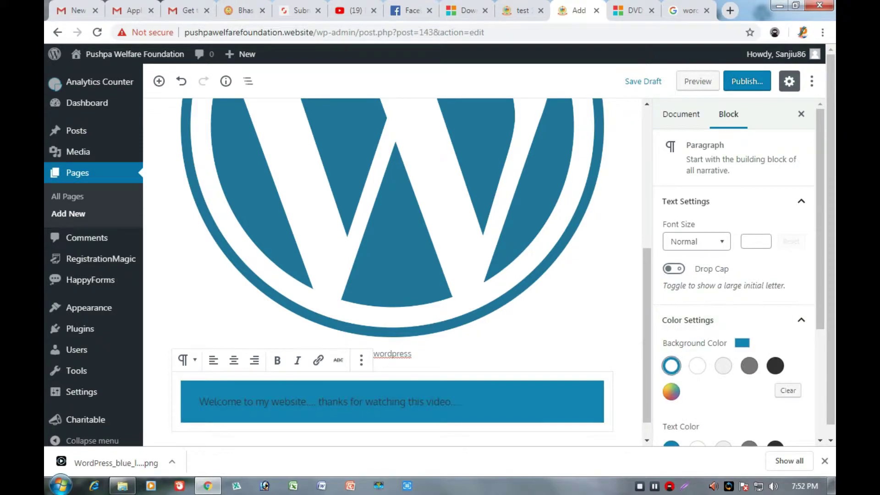
scroll(393, 266, down, 1)
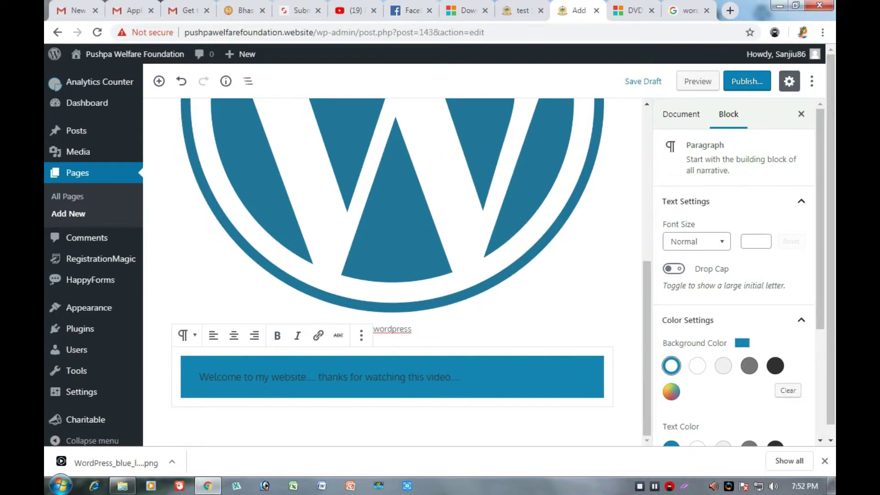
key(Tab)
key(space)
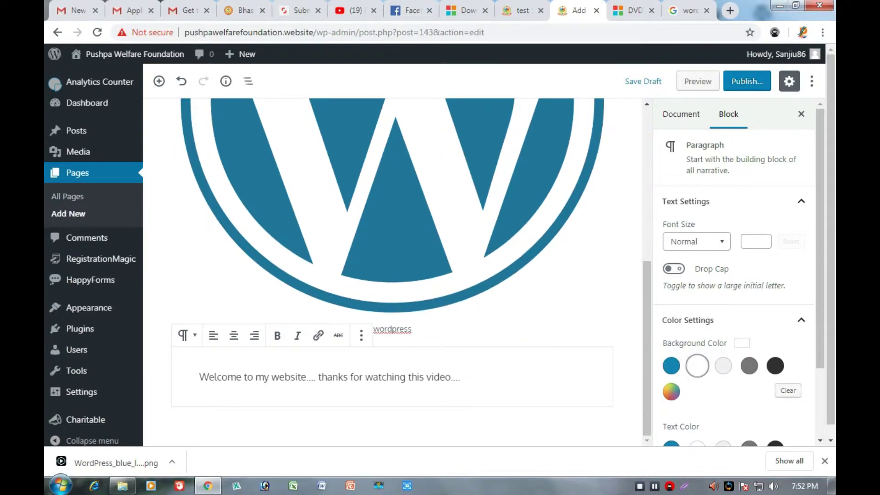
key(Tab)
key(space)
key(Tab)
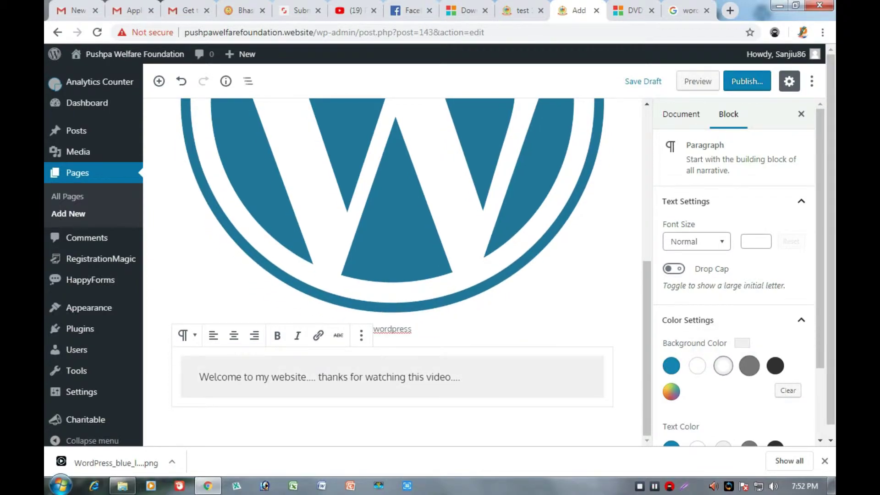
key(space)
Give the paragraph a custom light pink background, #eeb8b8.
key(Tab)
key(Tab)
key(space)
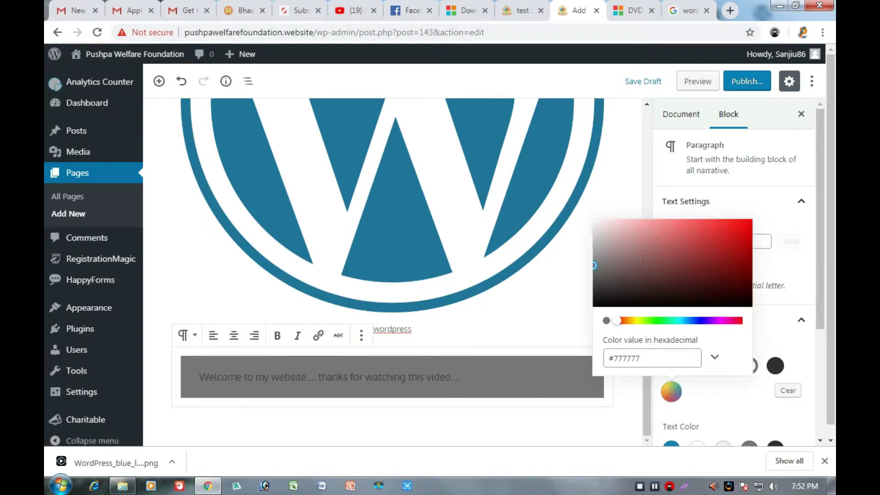
drag(594, 267, 629, 227)
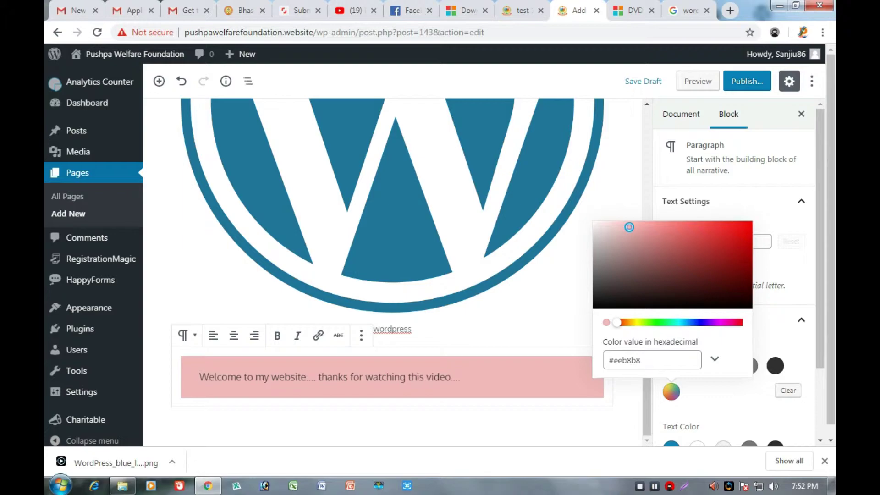
click(624, 227)
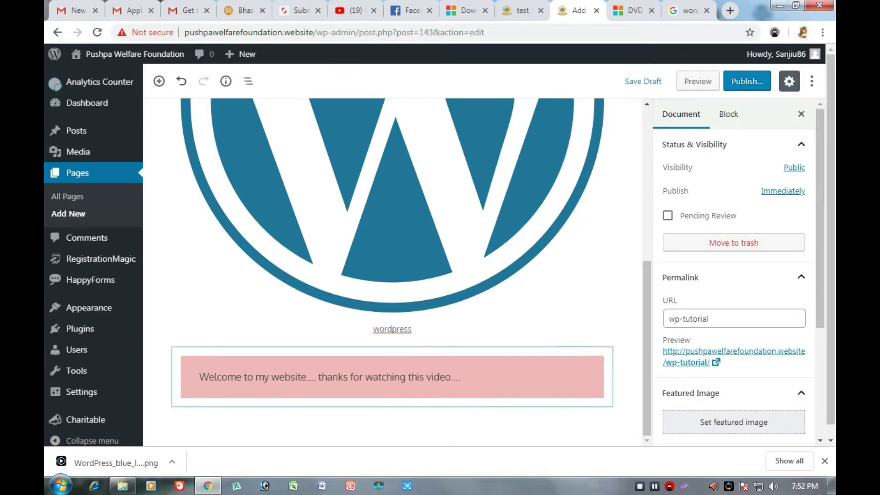
scroll(733, 321, down, 4)
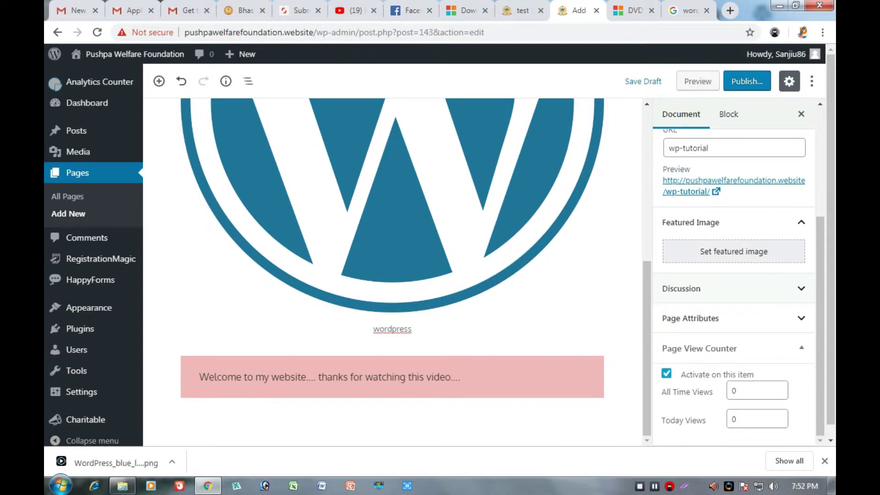
scroll(734, 321, up, 1)
scroll(734, 275, up, 2)
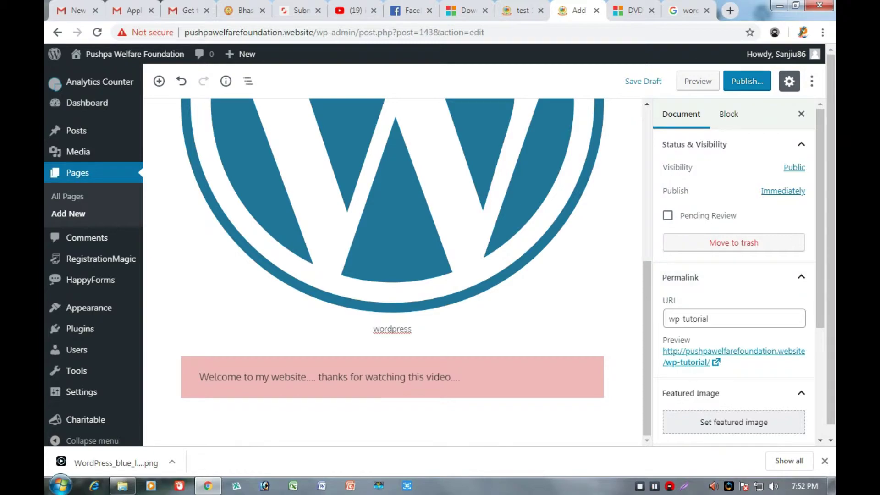
scroll(733, 298, down, 4)
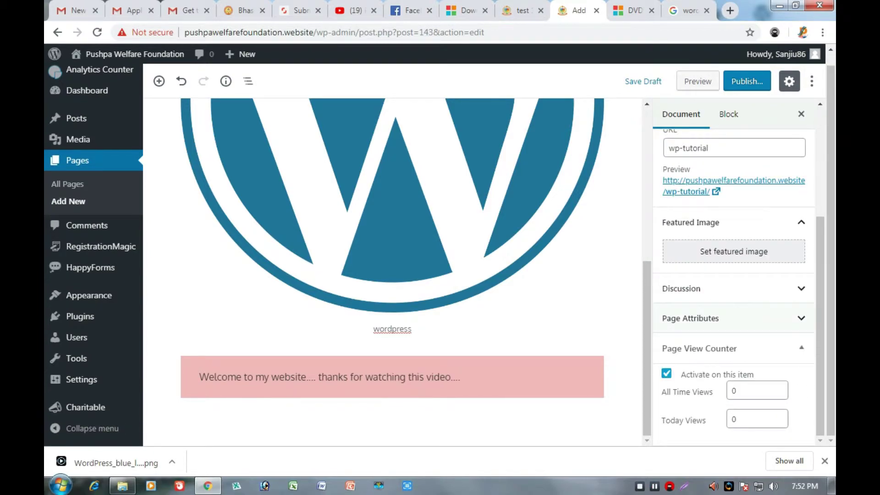
click(461, 377)
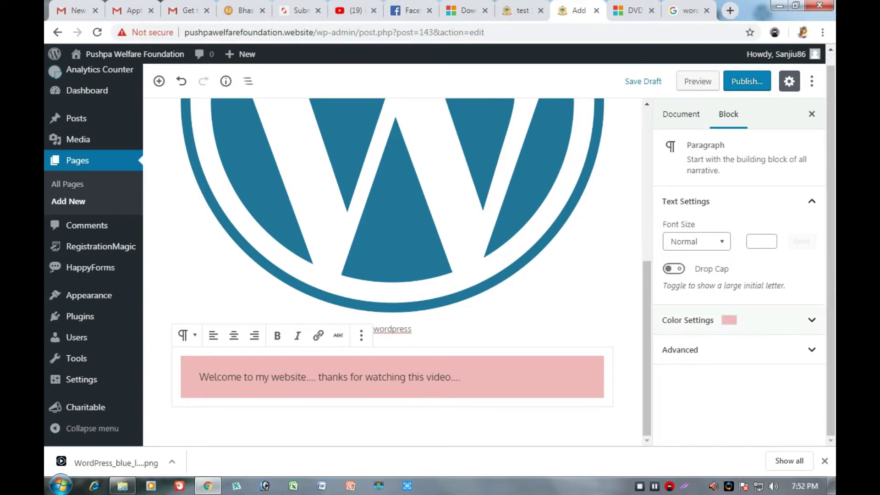
Make the welcome paragraph's text colour blue.
click(733, 320)
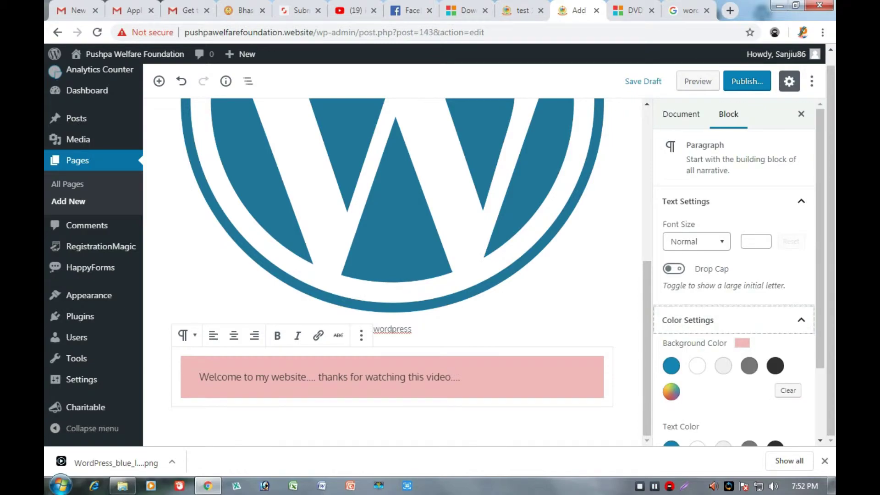
scroll(733, 285, down, 2)
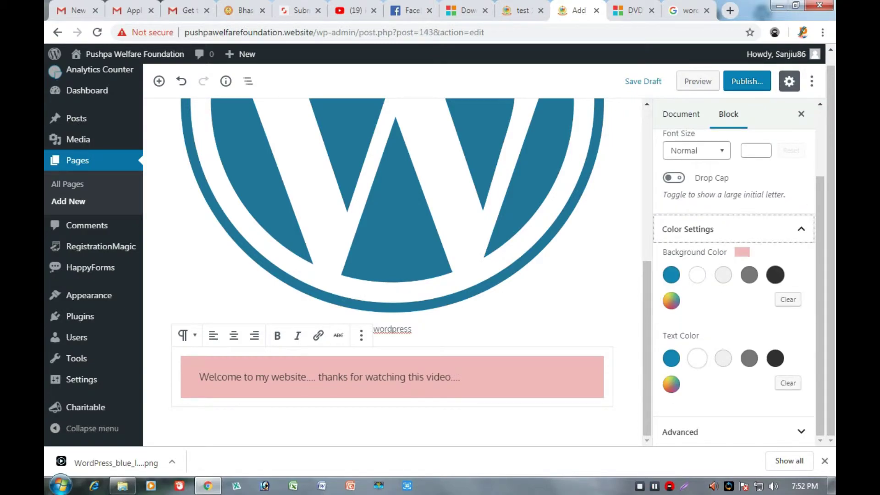
click(671, 358)
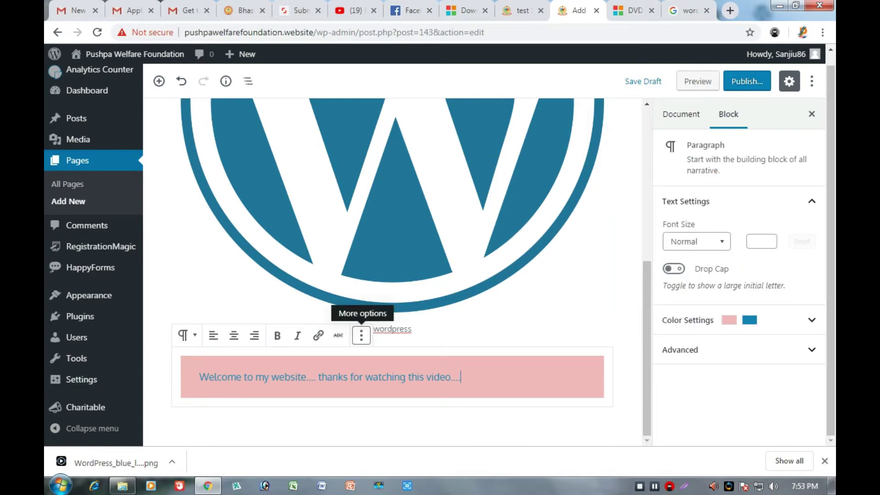
Bring up the pre-publish check for the Wp tutorial page.
click(361, 335)
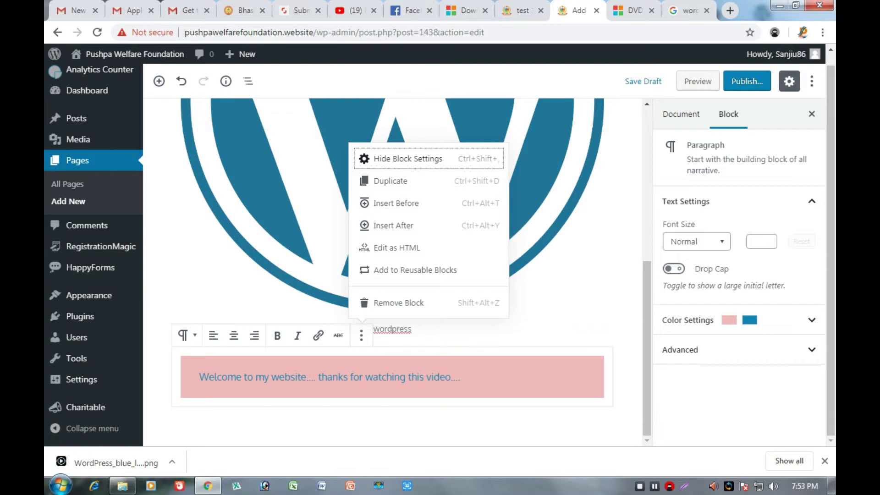
key(Escape)
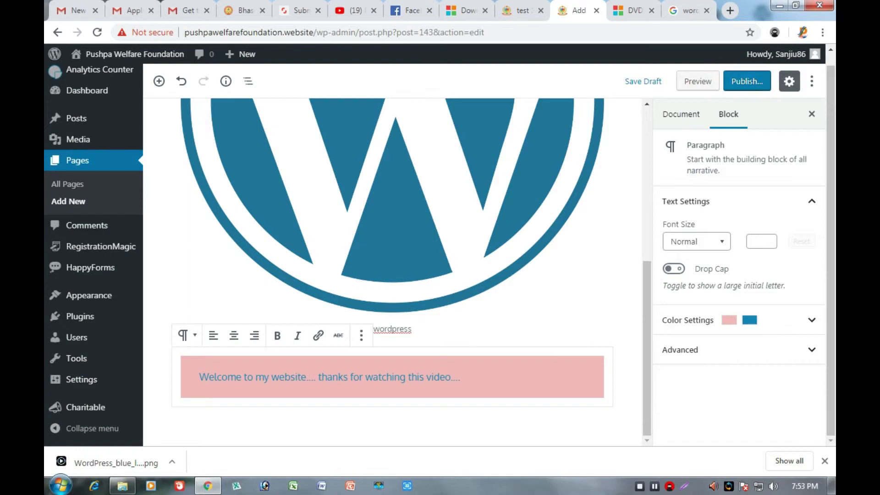
click(748, 81)
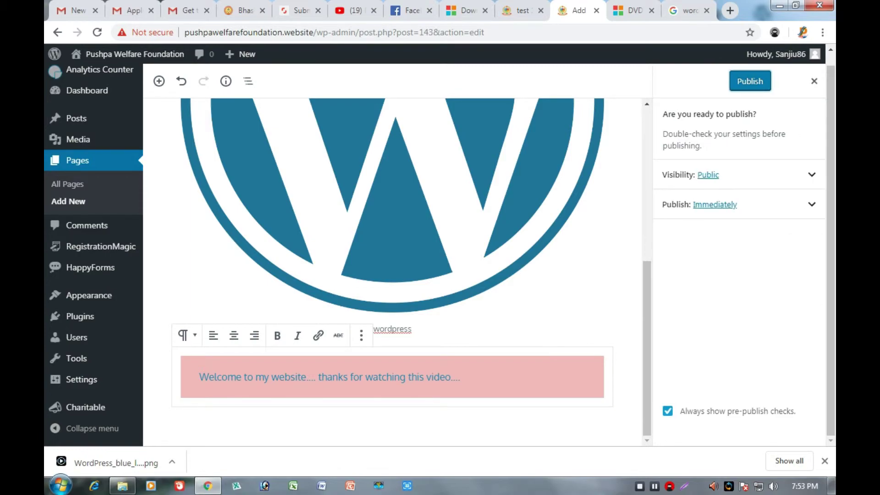
Confirm publishing 'Wp tutorial' and visit the live site, whose menu now lists WP TUTORIAL.
click(748, 81)
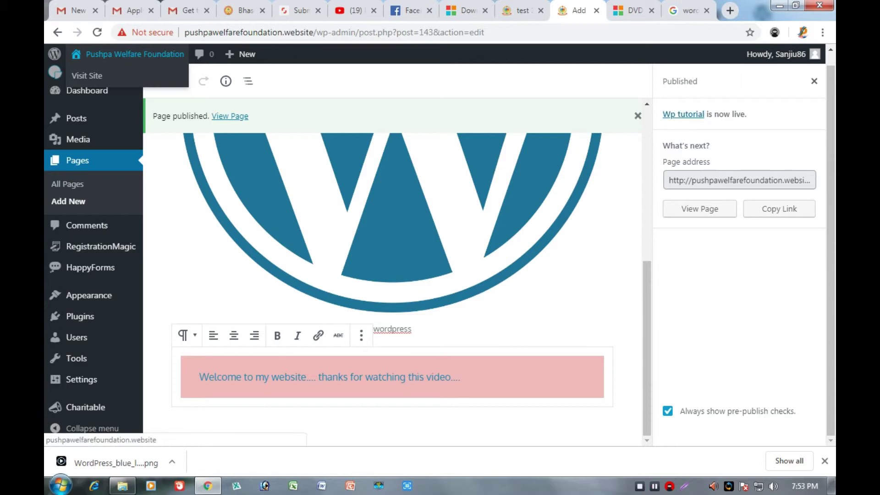
click(130, 54)
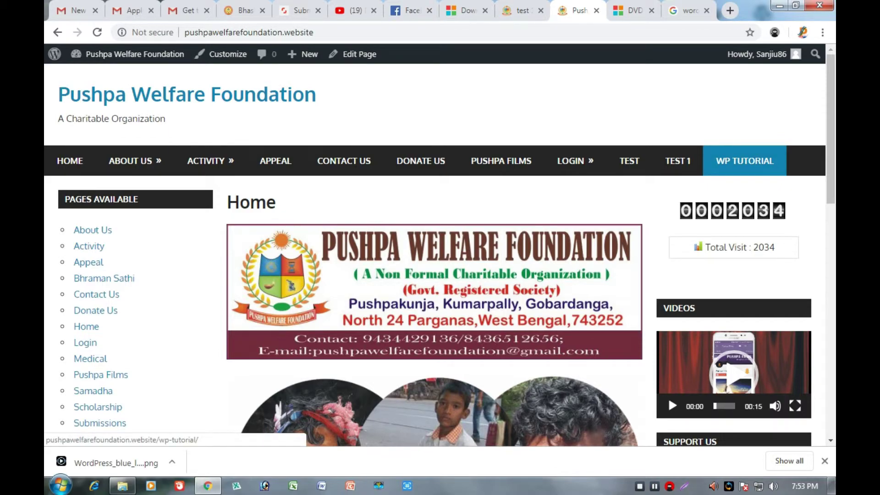
Open WP TUTORIAL from the site menu and review its WordPress logo and 'wordpress' caption.
click(745, 160)
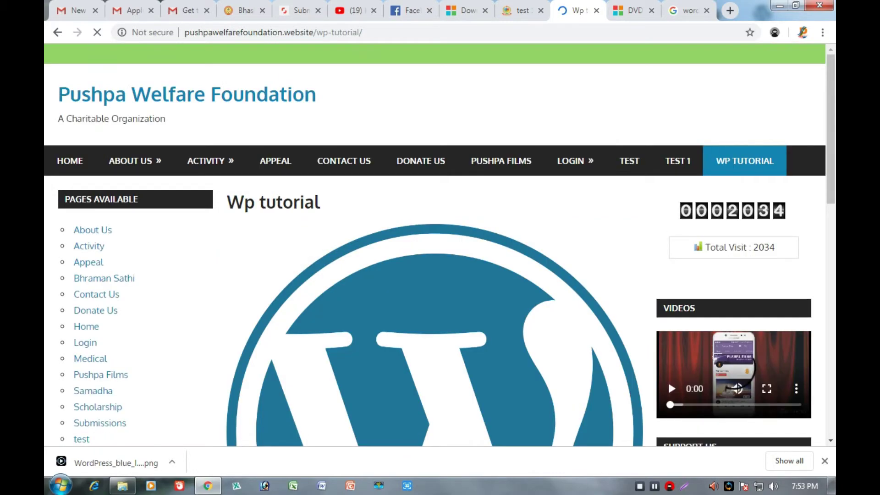
scroll(668, 397, down, 5)
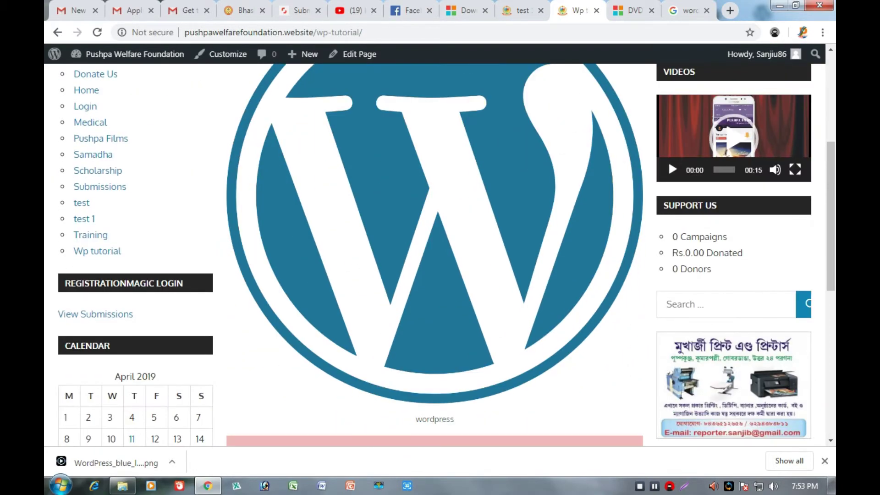
scroll(668, 282, down, 7)
scroll(668, 281, up, 10)
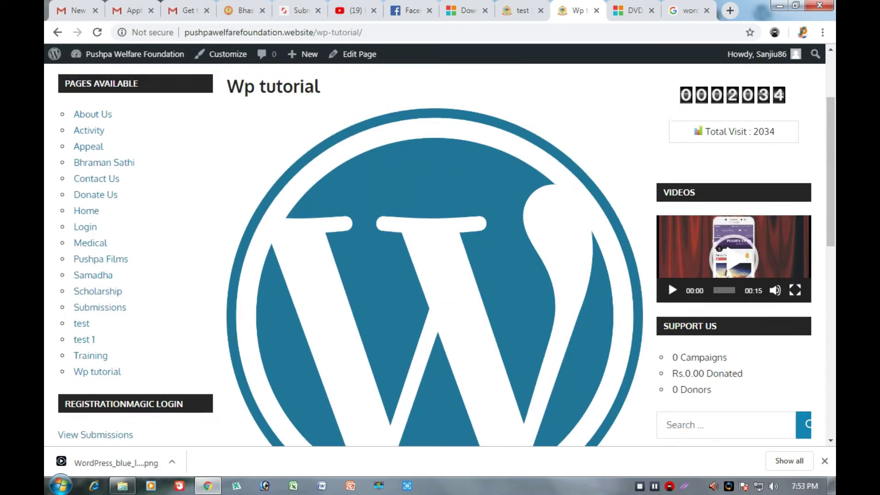
scroll(436, 276, up, 3)
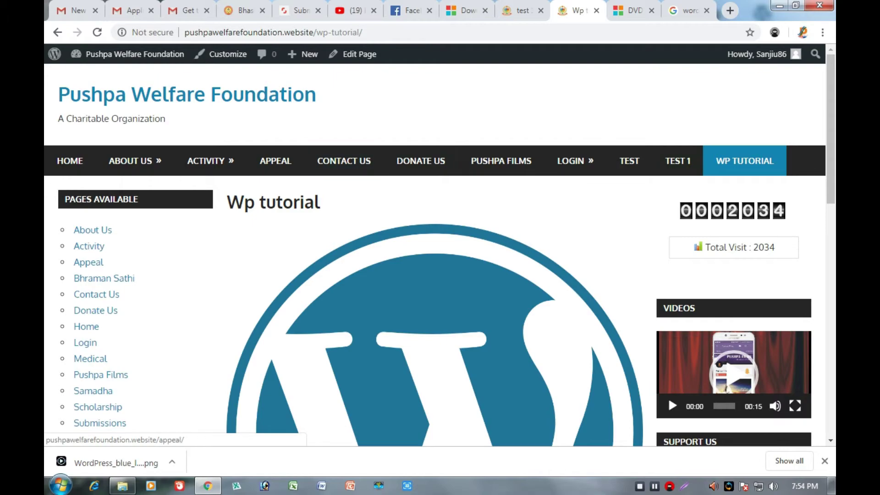
mouse_move(575, 161)
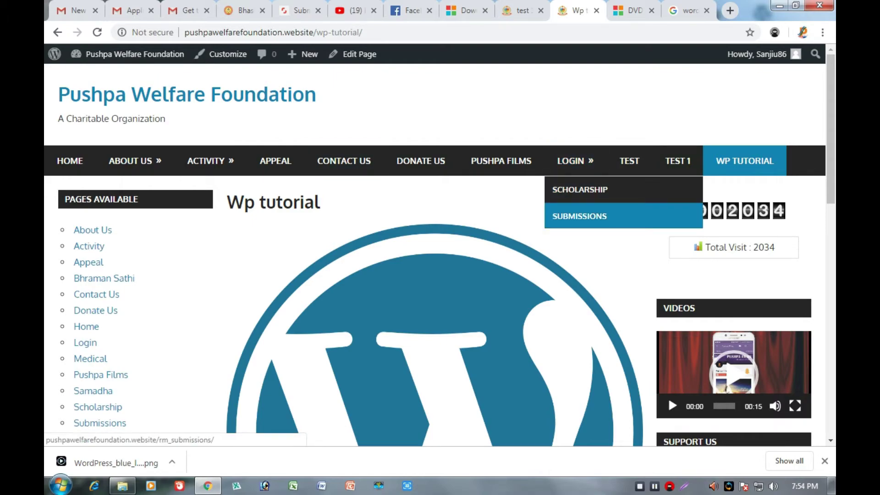